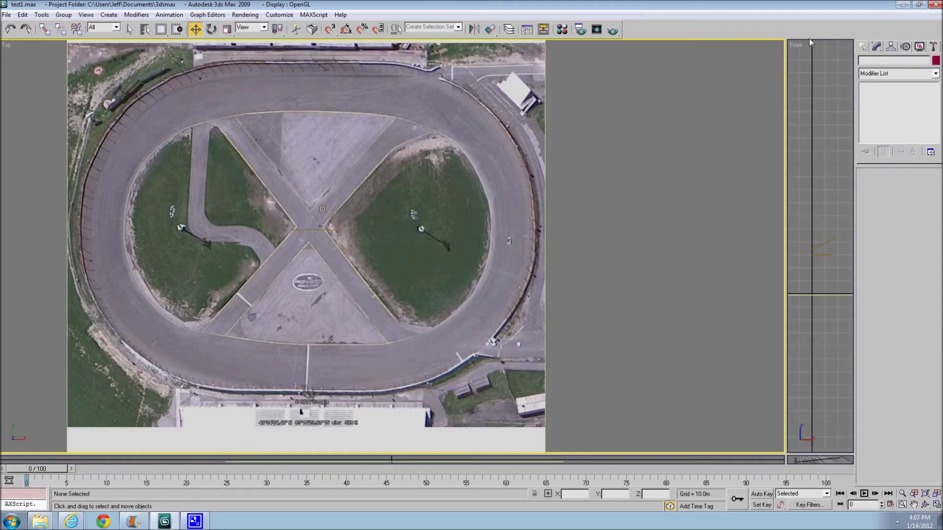
# Step: Start a Line shape and place outline points at the infield's top, right and bottom
pyautogui.click(864, 49)
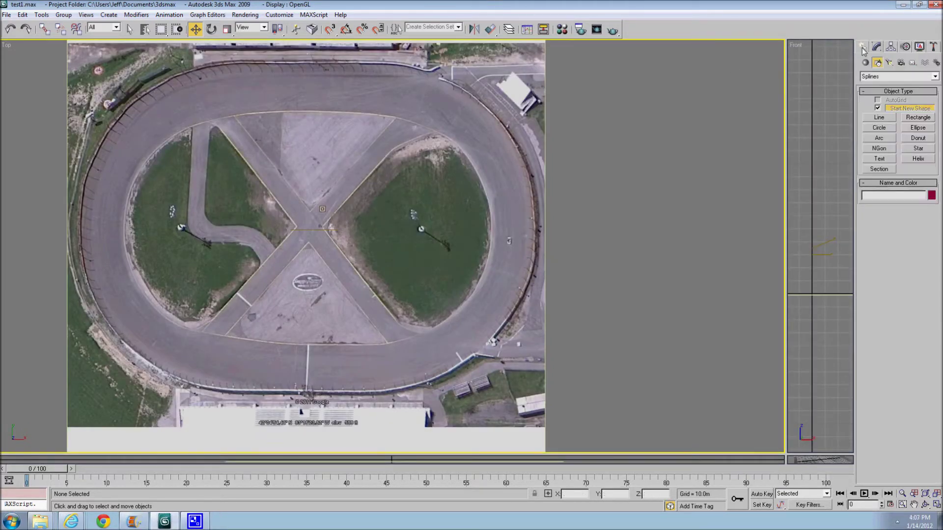
pyautogui.click(879, 117)
pyautogui.moveTo(350, 162); pyautogui.dragTo(352, 155, button='middle')
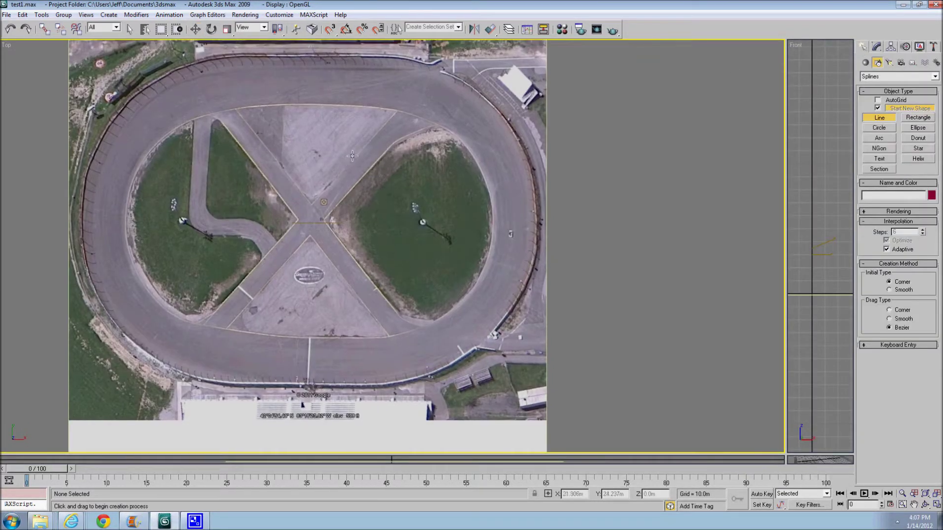
pyautogui.click(397, 110)
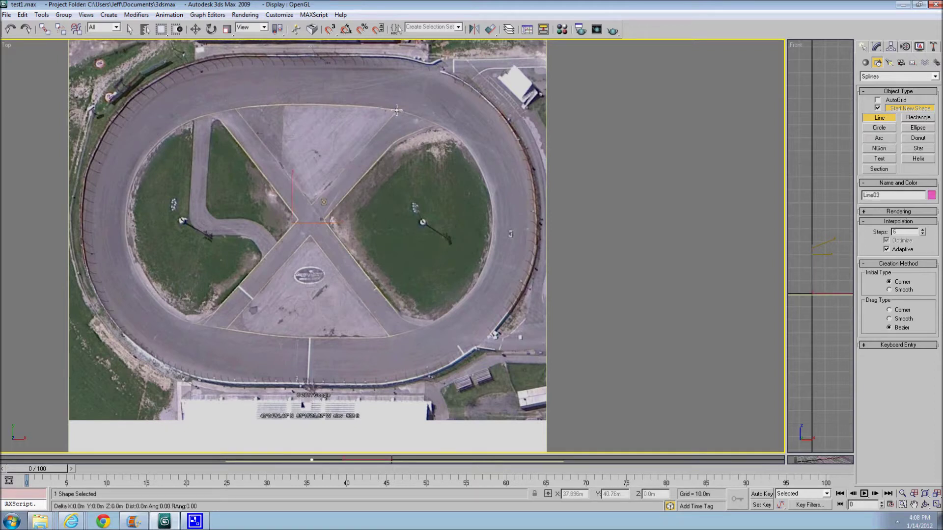
pyautogui.click(492, 225)
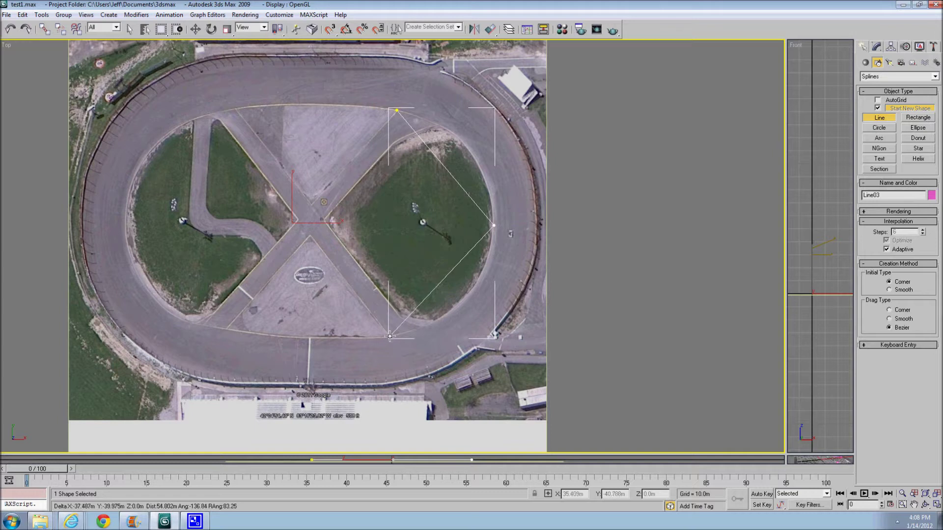
pyautogui.click(389, 336)
# Step: Add the left-side points, close the spline at the first point and confirm Close Spline
pyautogui.click(203, 327)
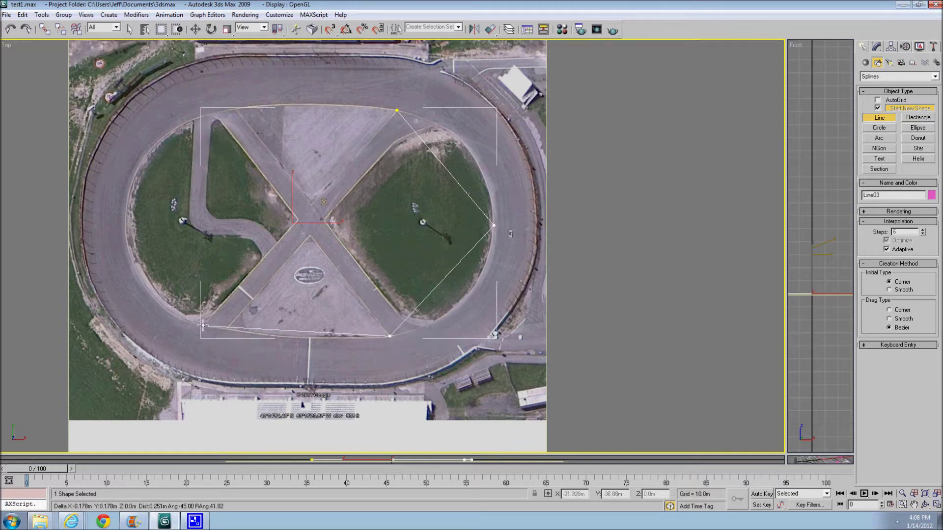
pyautogui.click(125, 217)
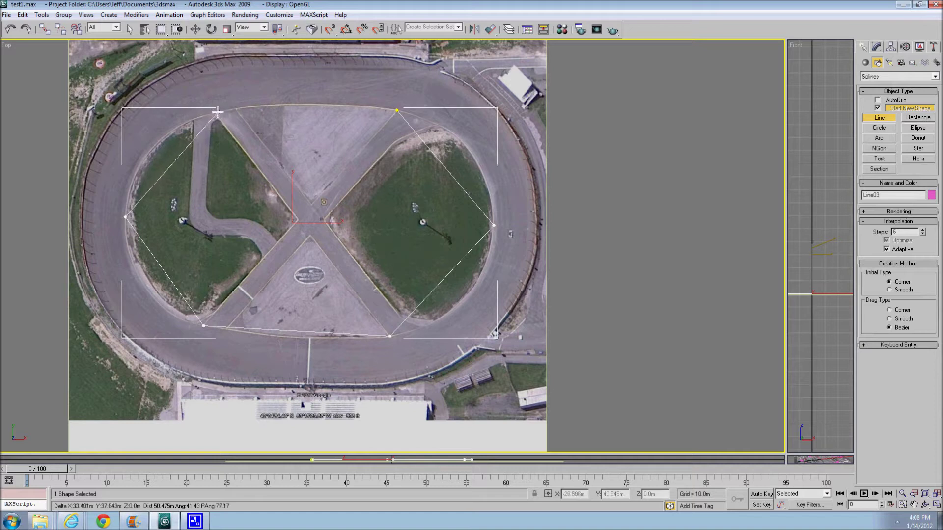
pyautogui.click(218, 110)
pyautogui.click(396, 111)
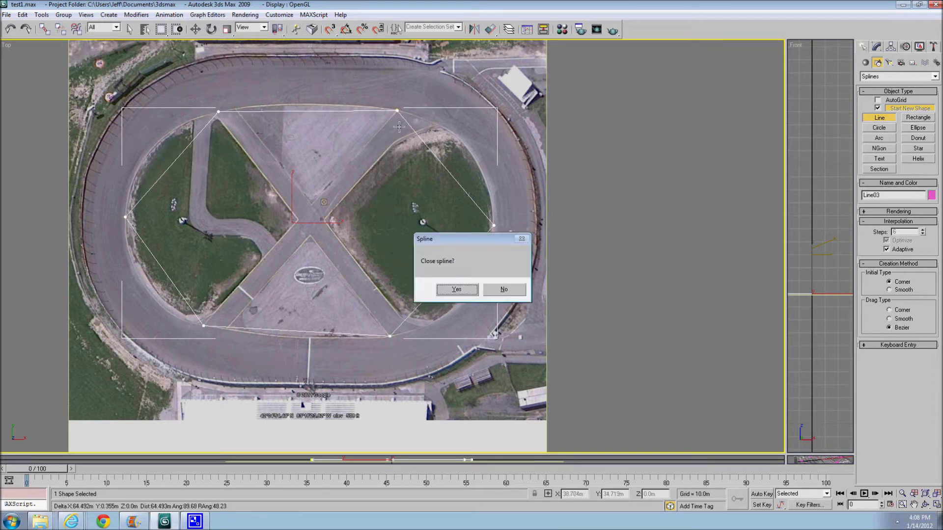
pyautogui.click(456, 289)
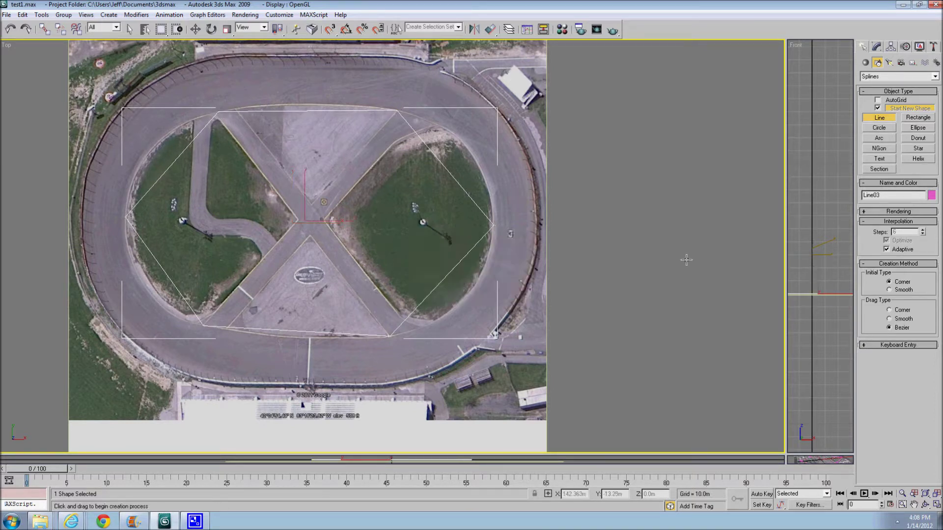
pyautogui.click(877, 47)
# Step: Select all six outline vertices and convert them to Bezier points
pyautogui.click(886, 239)
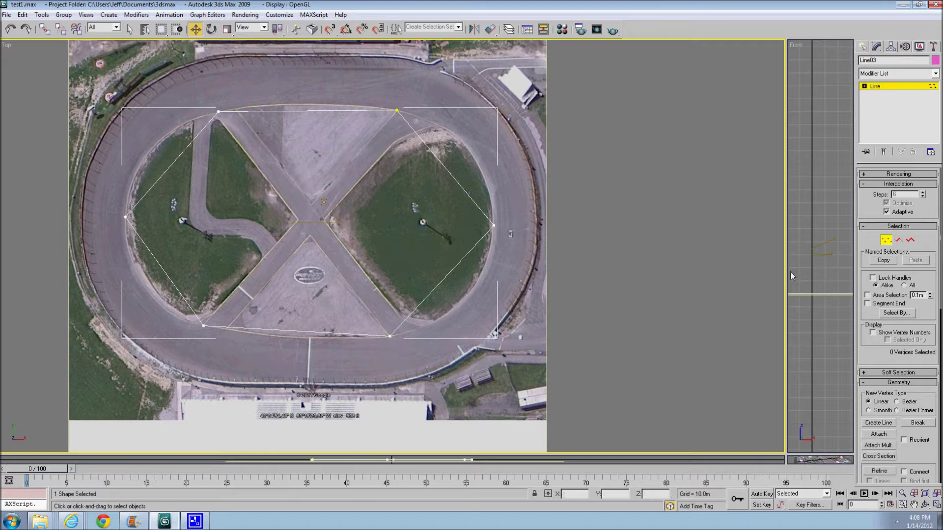
pyautogui.scroll(-3, 470, 239)
pyautogui.moveTo(148, 123); pyautogui.dragTo(501, 341)
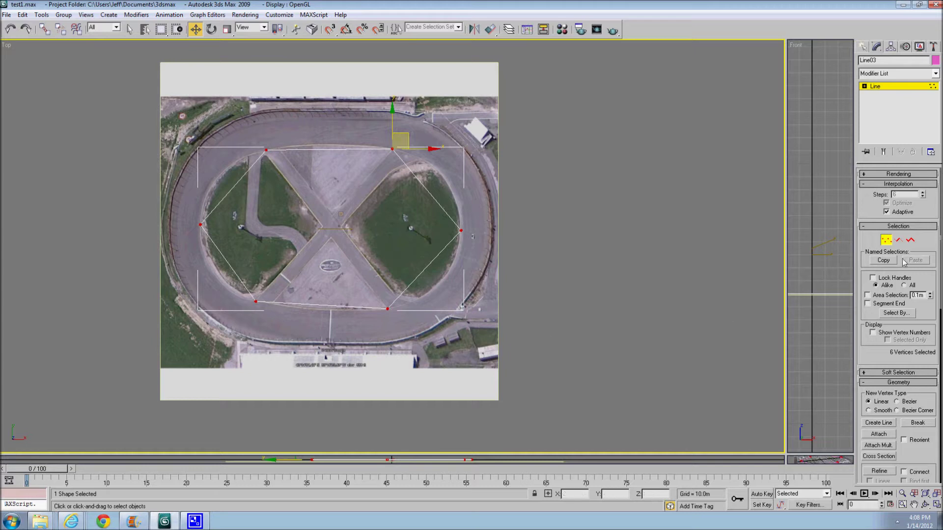
pyautogui.rightClick(460, 231)
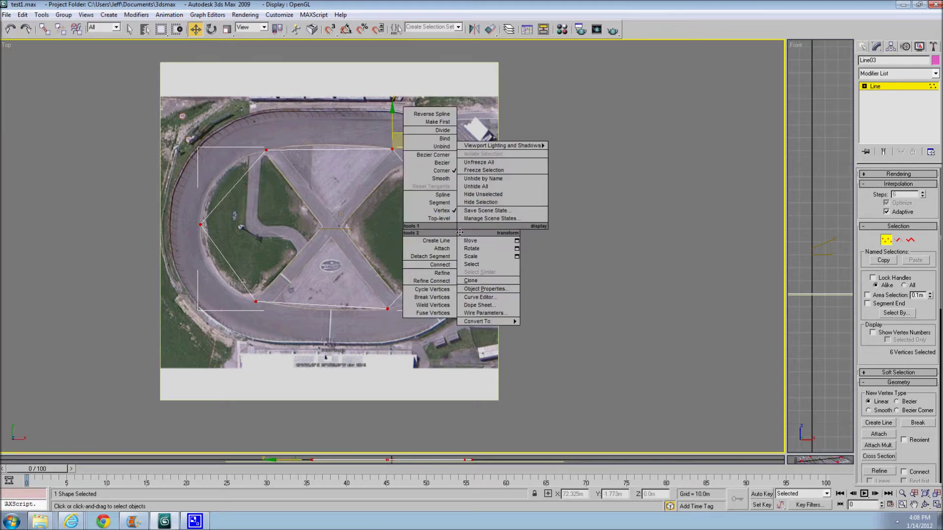
pyautogui.click(432, 167)
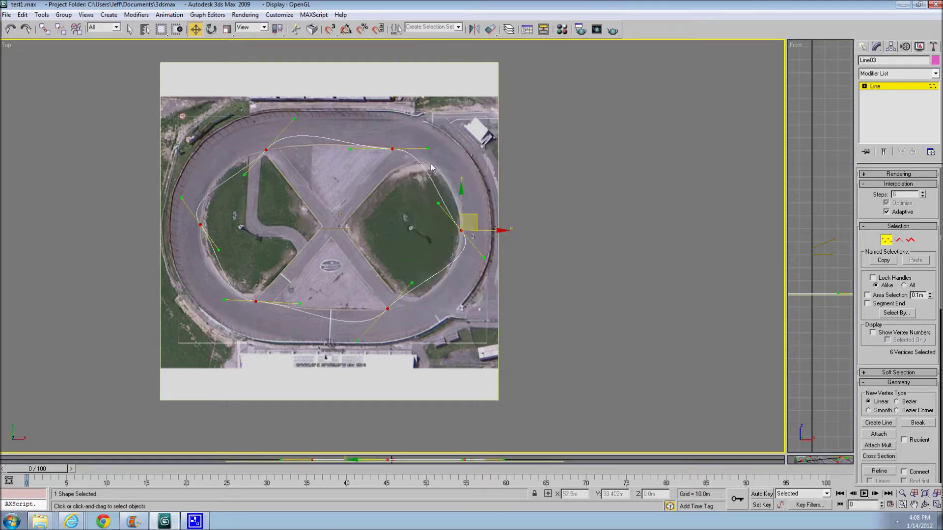
pyautogui.scroll(2, 506, 259)
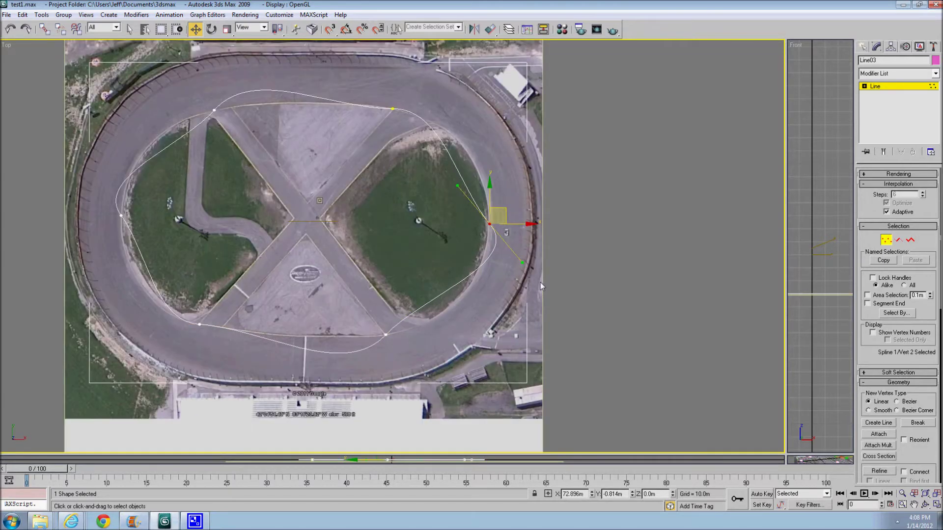
# Step: Drag Bezier handles to fit the right, lower-right and lower-left curves to the track edge
pyautogui.moveTo(522, 252); pyautogui.dragTo(499, 267)
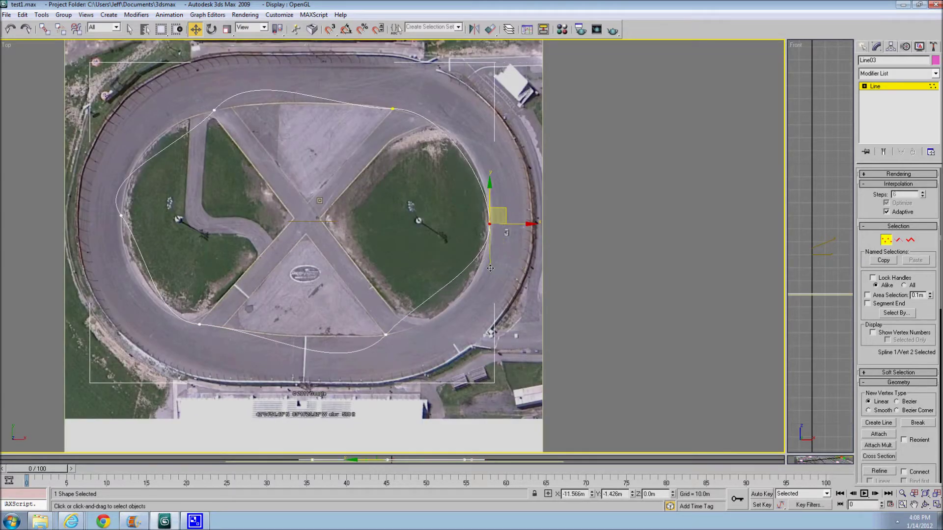
pyautogui.click(384, 336)
pyautogui.moveTo(421, 299); pyautogui.dragTo(431, 336)
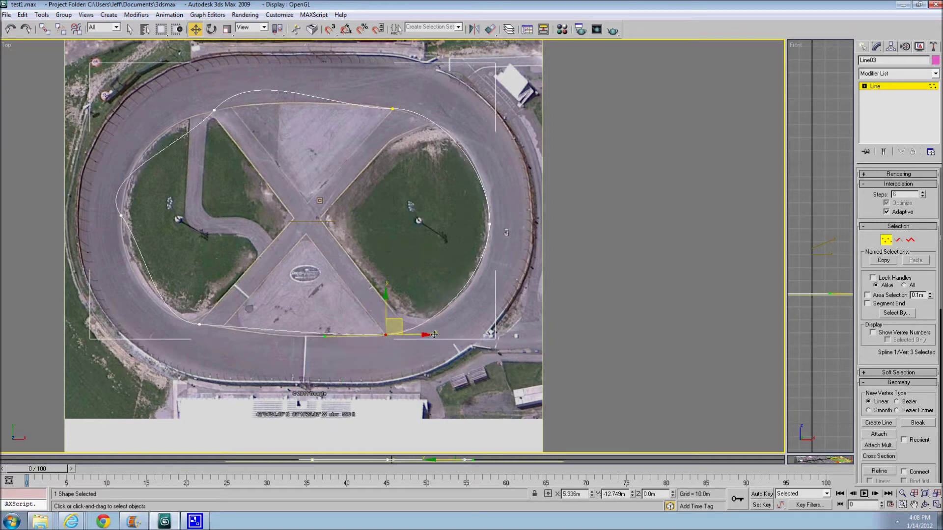
pyautogui.click(199, 324)
pyautogui.scroll(2, 363, 317)
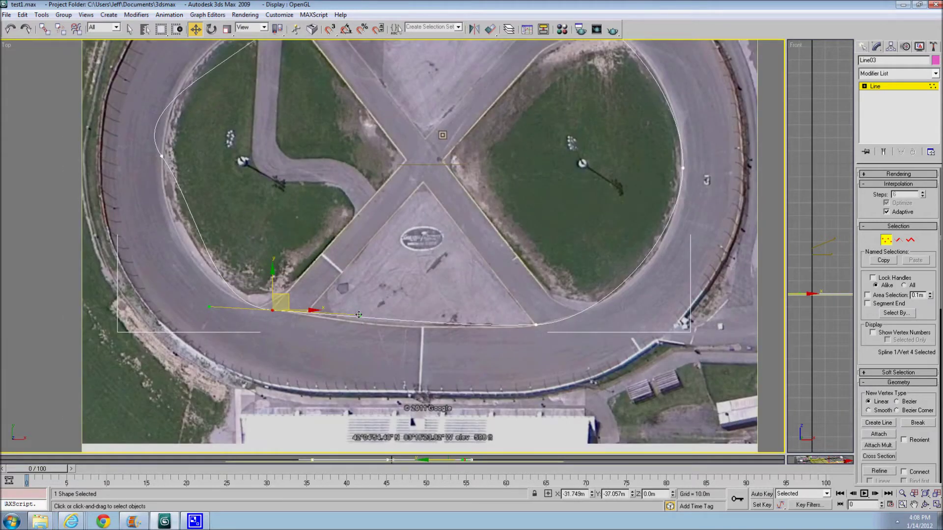
pyautogui.moveTo(358, 315); pyautogui.dragTo(344, 327)
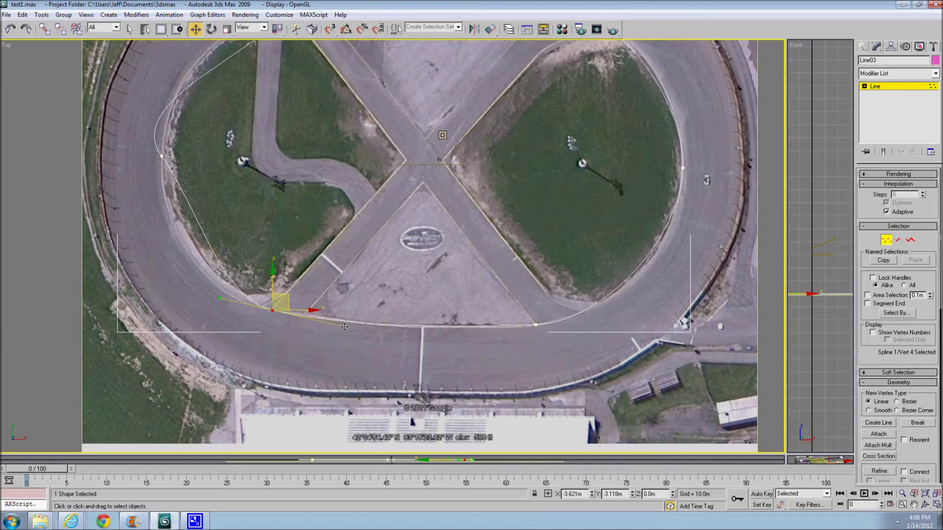
# Step: Straighten the left vertex's curve and flatten the upper-left curve along the top edge
pyautogui.click(161, 156)
pyautogui.moveTo(239, 226); pyautogui.dragTo(300, 303, button='middle')
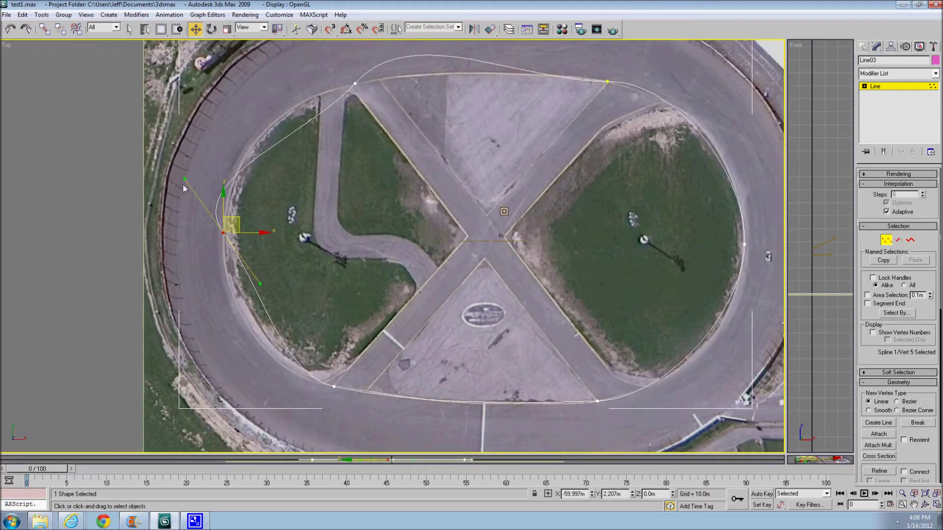
pyautogui.moveTo(183, 186); pyautogui.dragTo(224, 168)
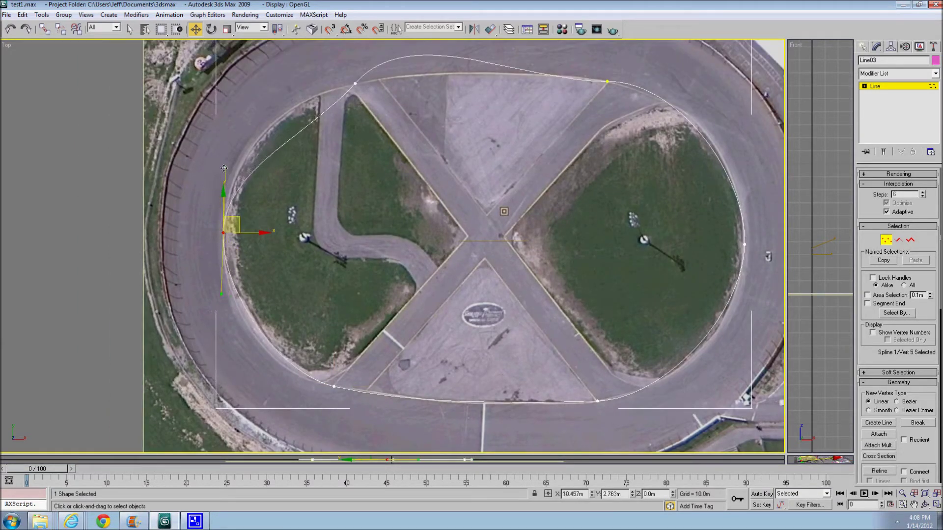
pyautogui.moveTo(283, 100); pyautogui.dragTo(293, 176, button='middle')
pyautogui.click(368, 159)
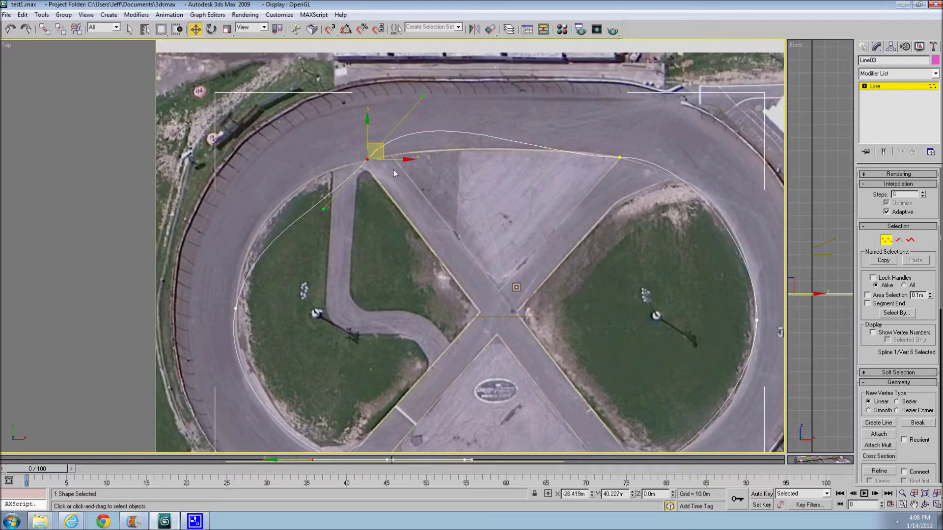
pyautogui.moveTo(422, 99); pyautogui.dragTo(457, 142)
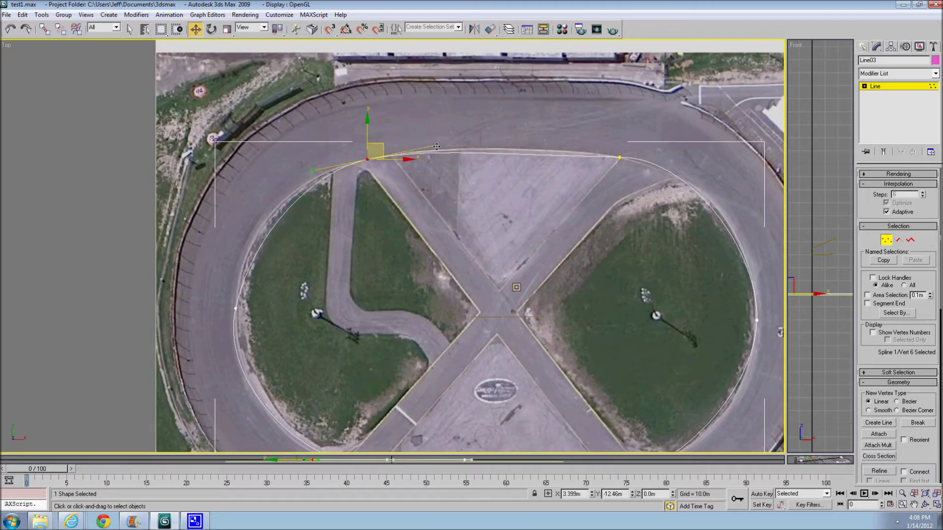
# Step: Fine-tune the left and right curves to hug the track, then leave vertex editing
pyautogui.click(236, 308)
pyautogui.moveTo(221, 386); pyautogui.dragTo(216, 323, button='middle')
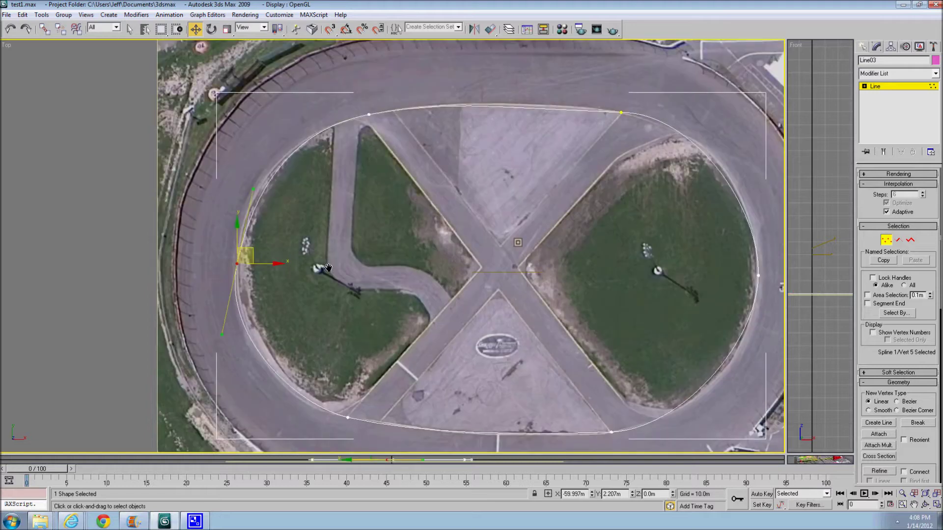
pyautogui.moveTo(223, 315); pyautogui.dragTo(227, 321)
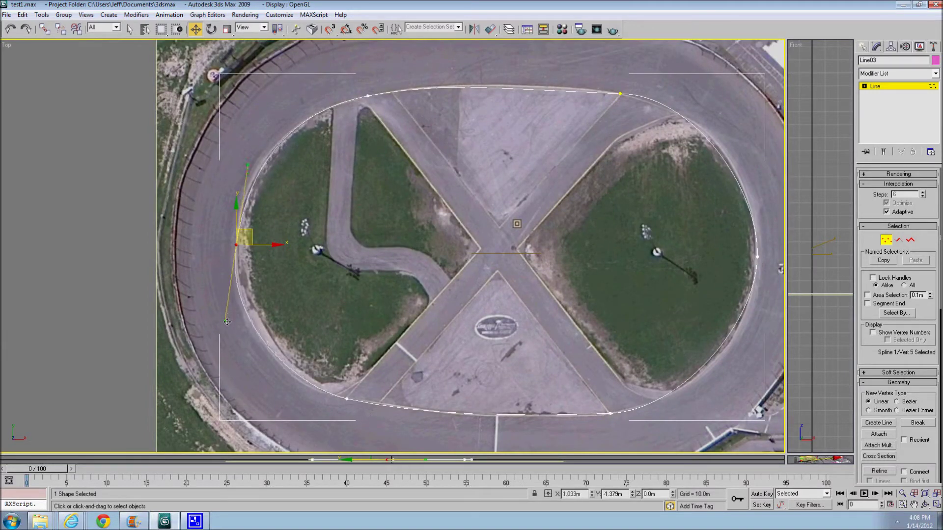
pyautogui.moveTo(227, 322); pyautogui.dragTo(237, 323)
pyautogui.moveTo(538, 219); pyautogui.dragTo(406, 282, button='middle')
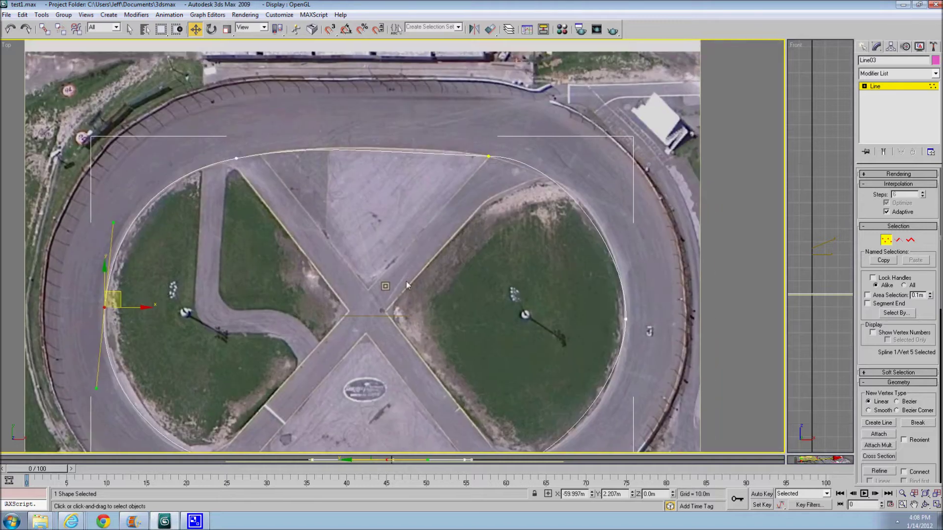
pyautogui.click(489, 156)
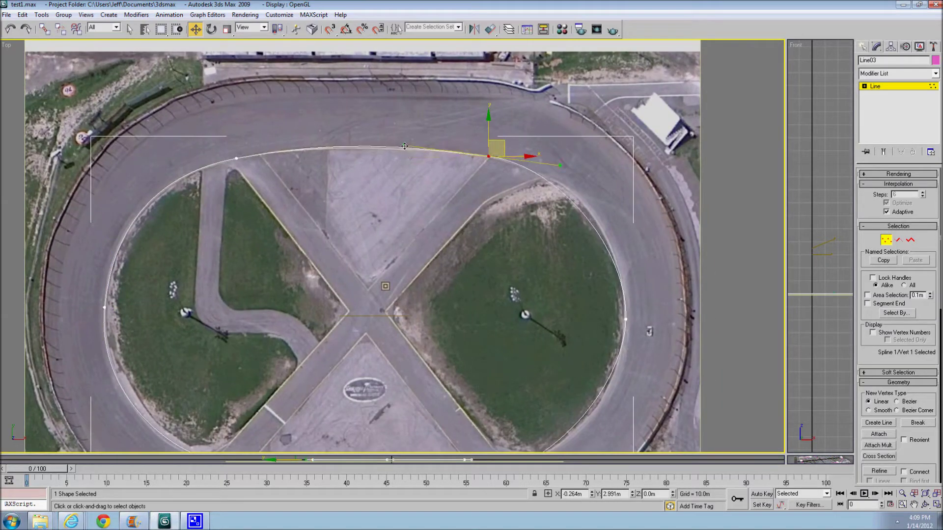
pyautogui.click(625, 320)
pyautogui.moveTo(627, 252); pyautogui.dragTo(635, 223)
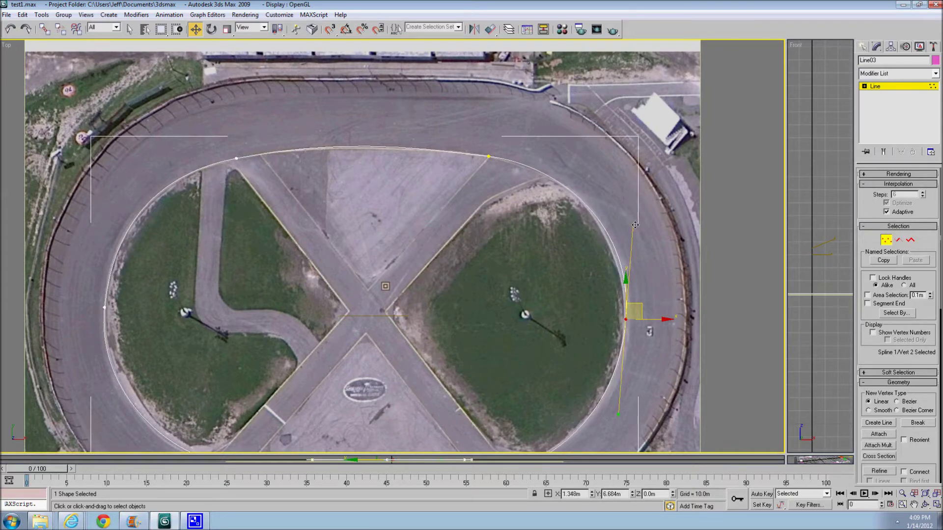
pyautogui.moveTo(532, 297); pyautogui.dragTo(525, 210, button='middle')
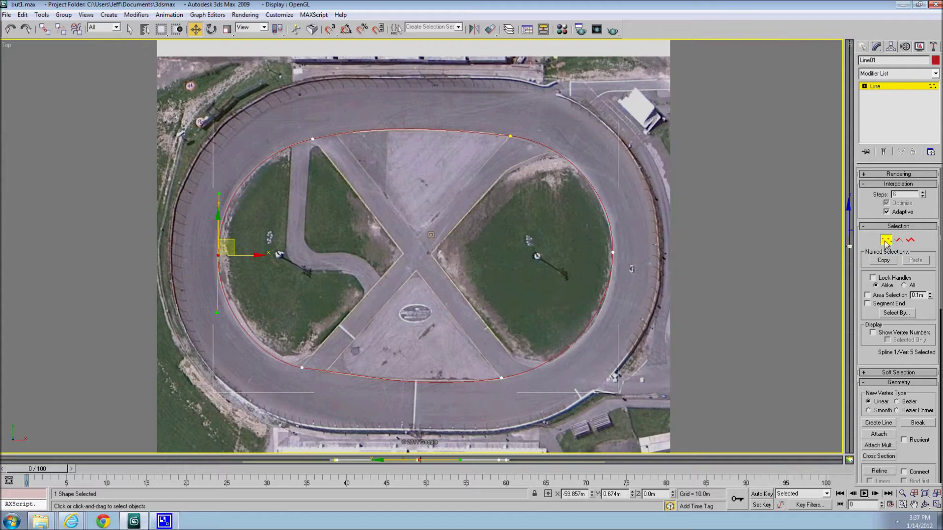
pyautogui.click(886, 241)
# Step: Split the layout into Top and Front viewports and pan the Front view onto the line
pyautogui.moveTo(727, 235); pyautogui.dragTo(692, 233, button='middle')
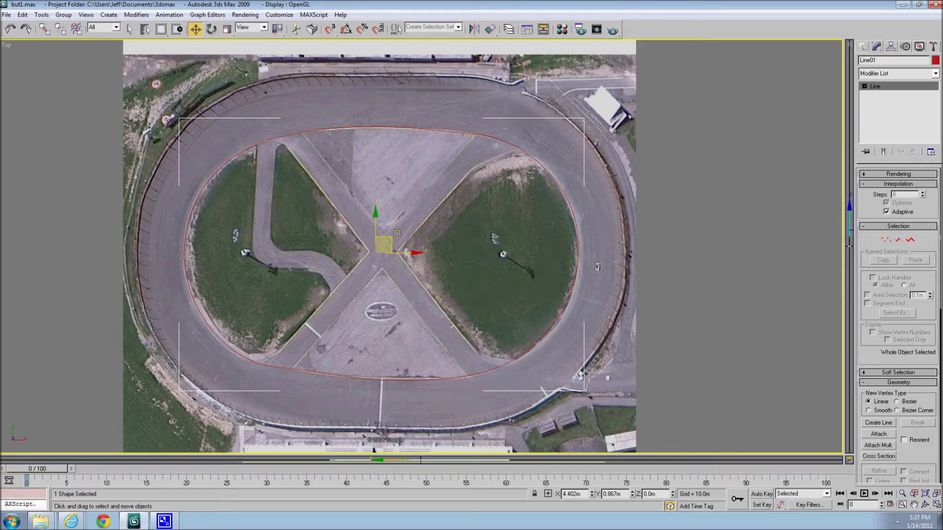
pyautogui.moveTo(844, 265); pyautogui.dragTo(628, 261)
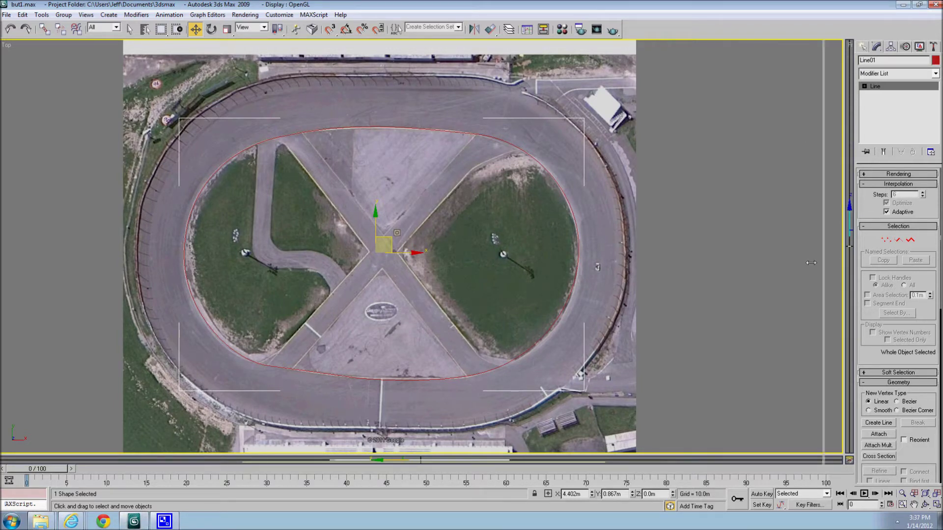
pyautogui.scroll(2, 534, 272)
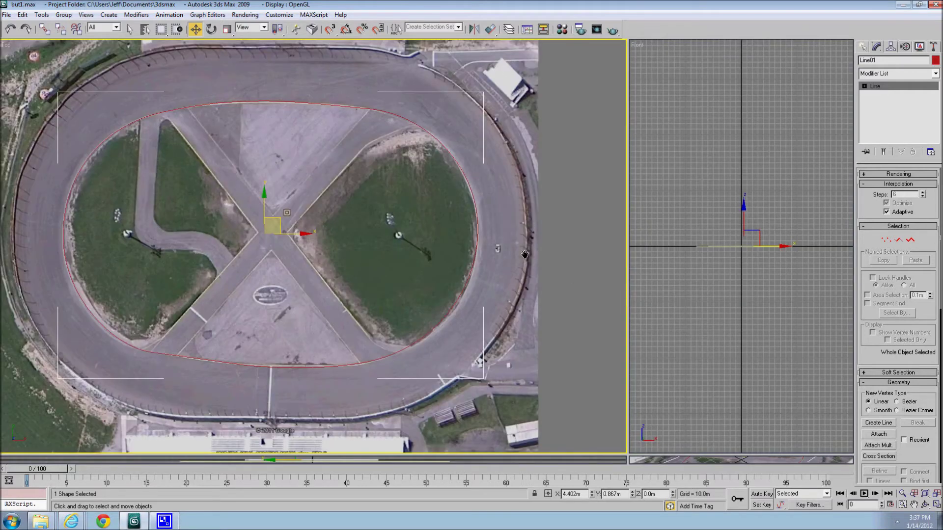
pyautogui.moveTo(642, 268); pyautogui.dragTo(715, 282, button='middle')
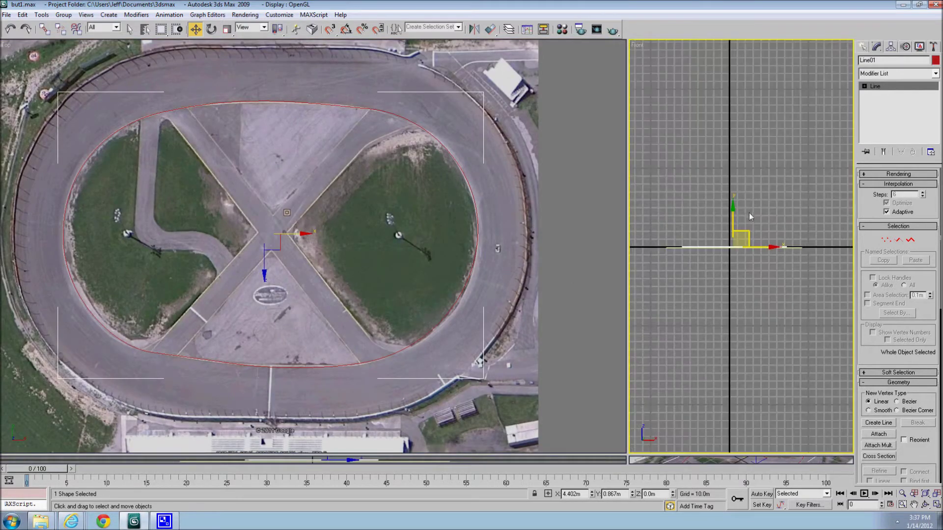
pyautogui.moveTo(750, 213); pyautogui.dragTo(755, 223, button='middle')
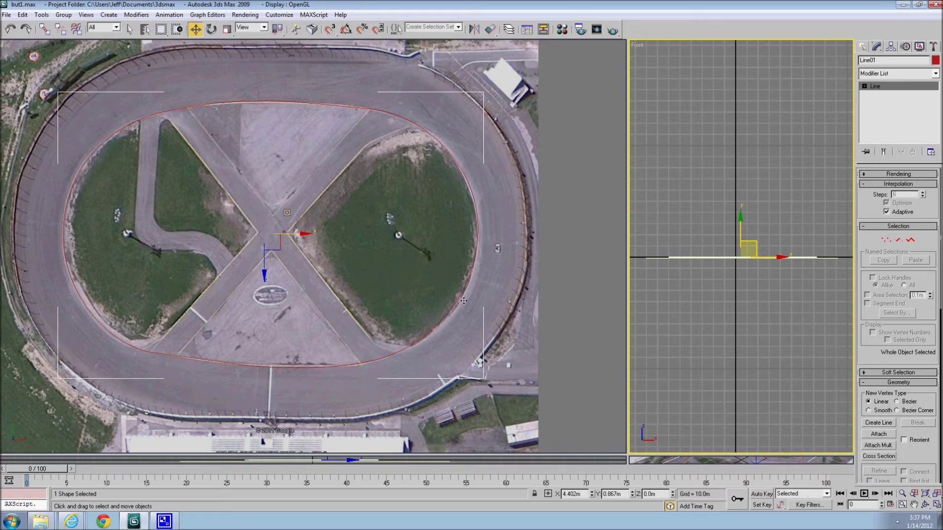
pyautogui.moveTo(723, 296); pyautogui.dragTo(733, 301, button='middle')
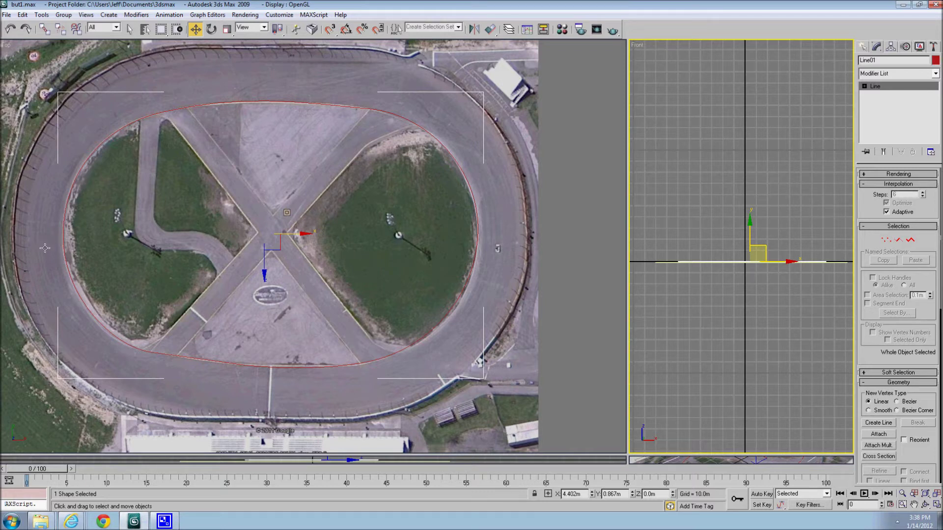
pyautogui.scroll(1, 716, 305)
pyautogui.scroll(1, 712, 318)
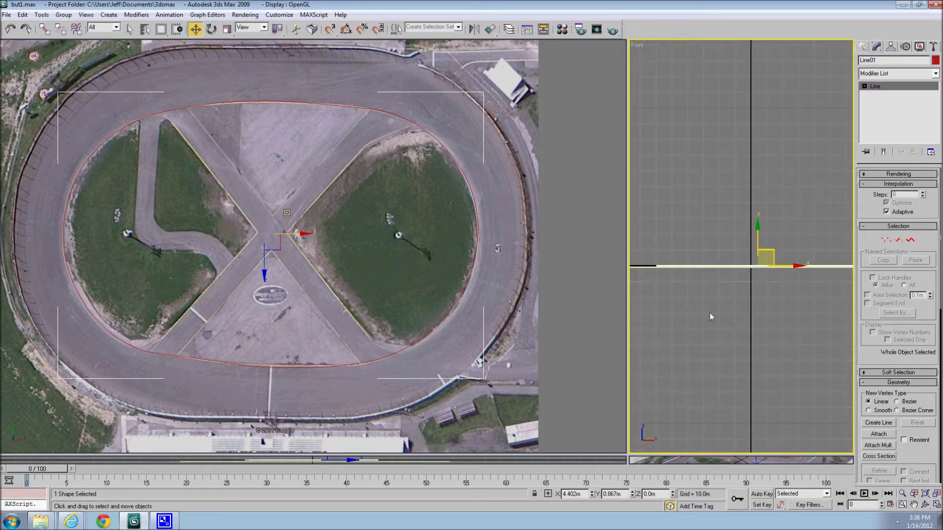
# Step: Widen the Front viewport by dragging the viewport divider
pyautogui.moveTo(628, 317); pyautogui.dragTo(569, 317)
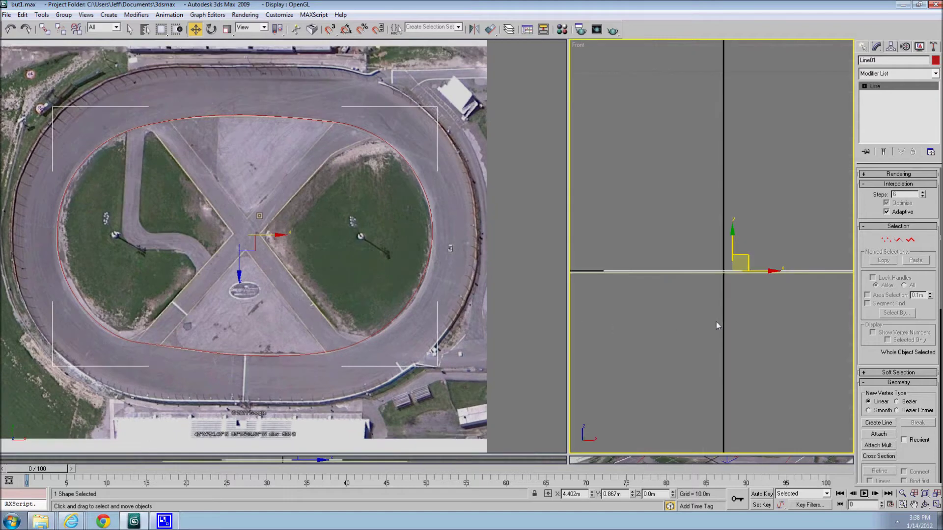
pyautogui.moveTo(717, 322); pyautogui.dragTo(707, 332, button='middle')
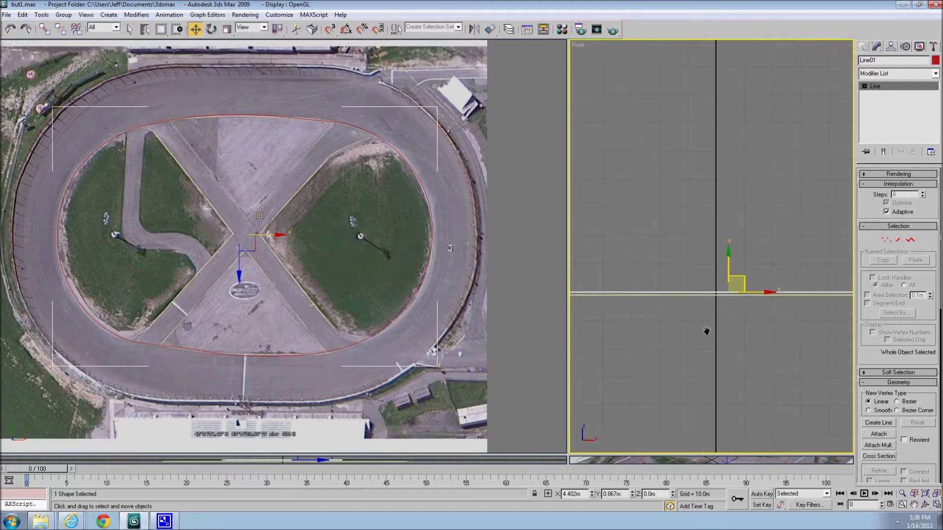
pyautogui.click(863, 47)
# Step: Draw a new profile Line in the Front view: a flat road segment ending in a small wall
pyautogui.click(879, 118)
pyautogui.moveTo(736, 221)
pyautogui.mouseDown(button='middle')
pyautogui.moveTo(723, 251)
pyautogui.moveTo(685, 257)
pyautogui.mouseUp(button='middle')
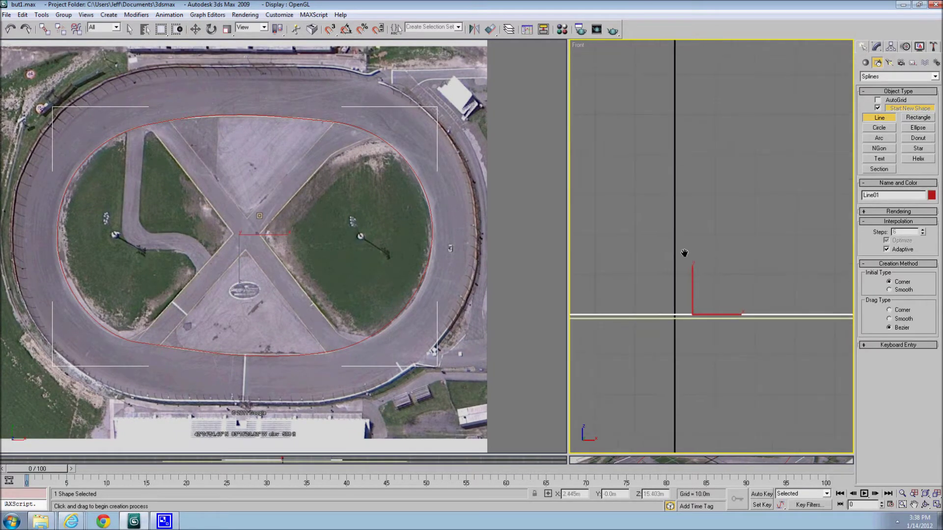
pyautogui.click(659, 174)
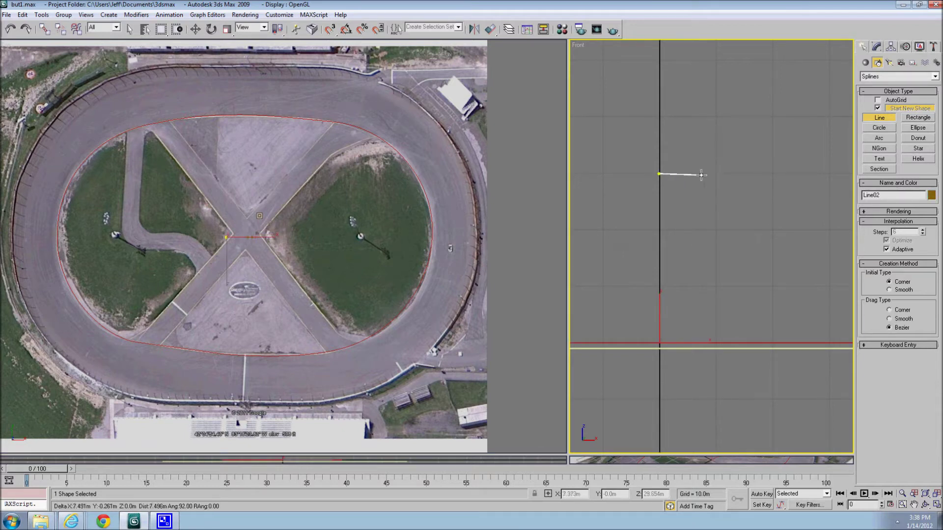
pyautogui.click(702, 175)
pyautogui.rightClick(706, 167)
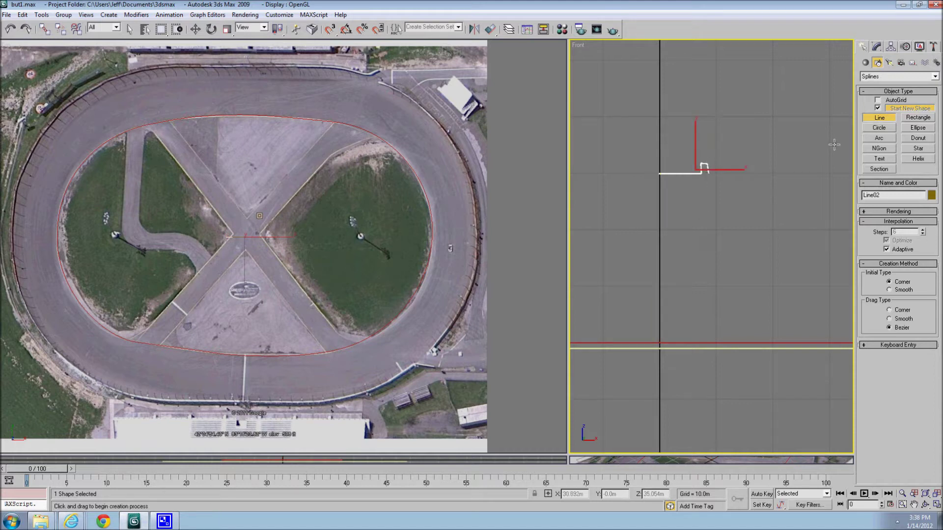
# Step: In Vertex mode, set the first vertex to X 0 and 30 m height
pyautogui.click(876, 47)
pyautogui.click(886, 240)
pyautogui.moveTo(697, 218); pyautogui.dragTo(695, 240, button='middle')
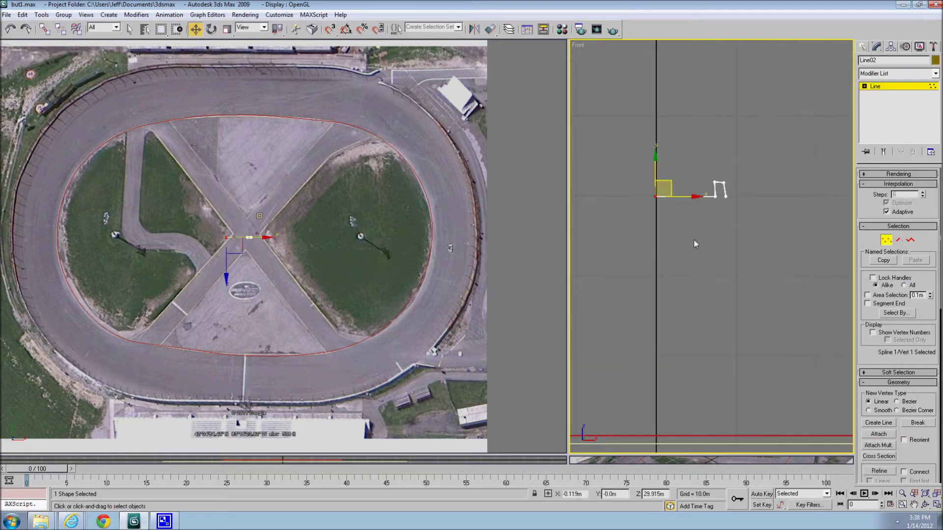
pyautogui.scroll(2, 694, 244)
pyautogui.doubleClick(583, 494)
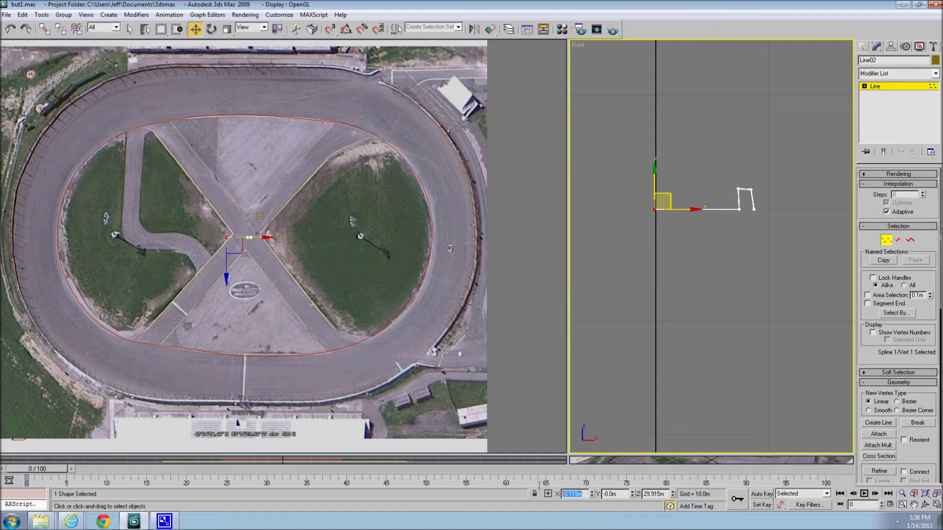
pyautogui.write('0')
pyautogui.press('Return')
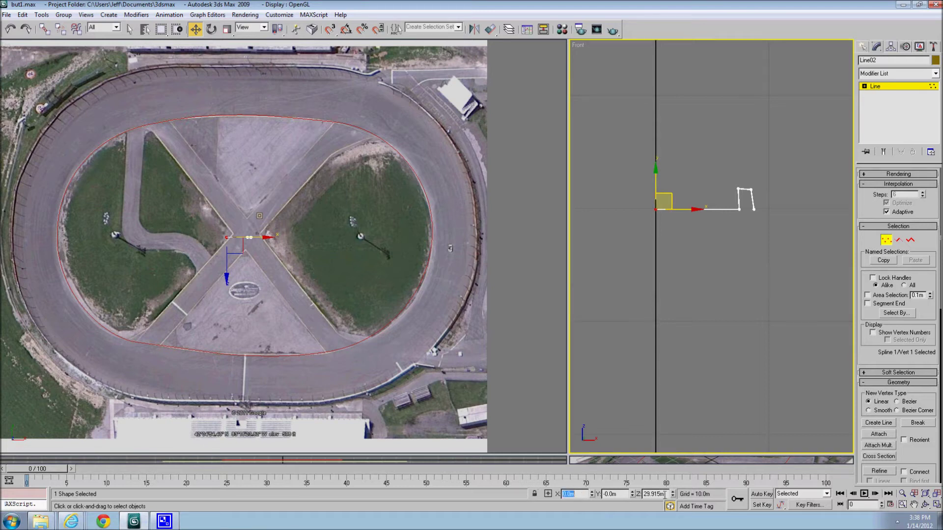
pyautogui.moveTo(665, 495); pyautogui.dragTo(643, 496)
pyautogui.write('30')
pyautogui.press('Return')
# Step: Raise the second road vertex to 30 m and check the end vertex's height
pyautogui.click(739, 209)
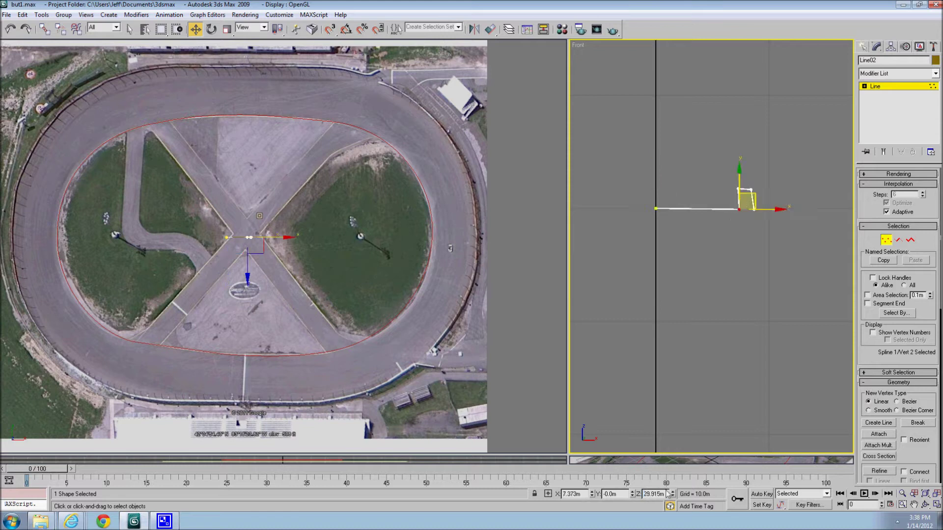
pyautogui.moveTo(667, 494); pyautogui.dragTo(644, 495)
pyautogui.write('0')
pyautogui.press('Return')
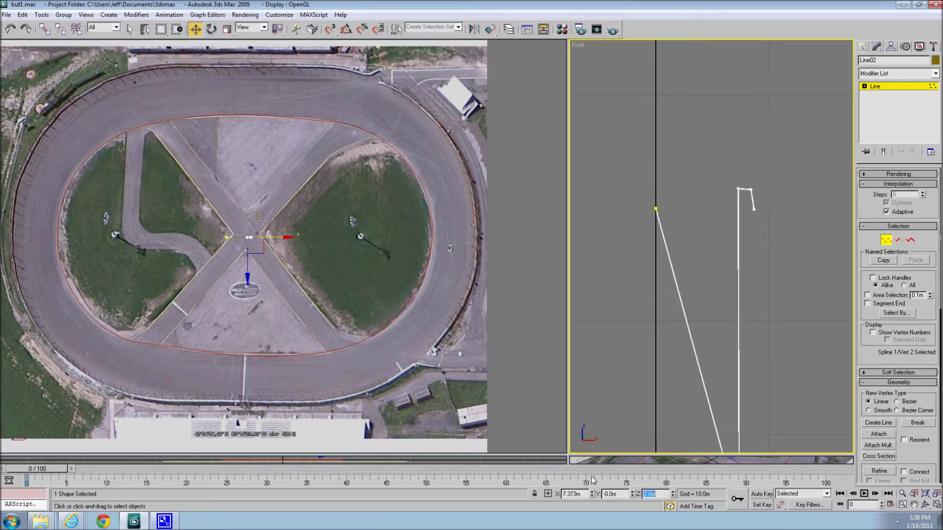
pyautogui.write('30')
pyautogui.press('Return')
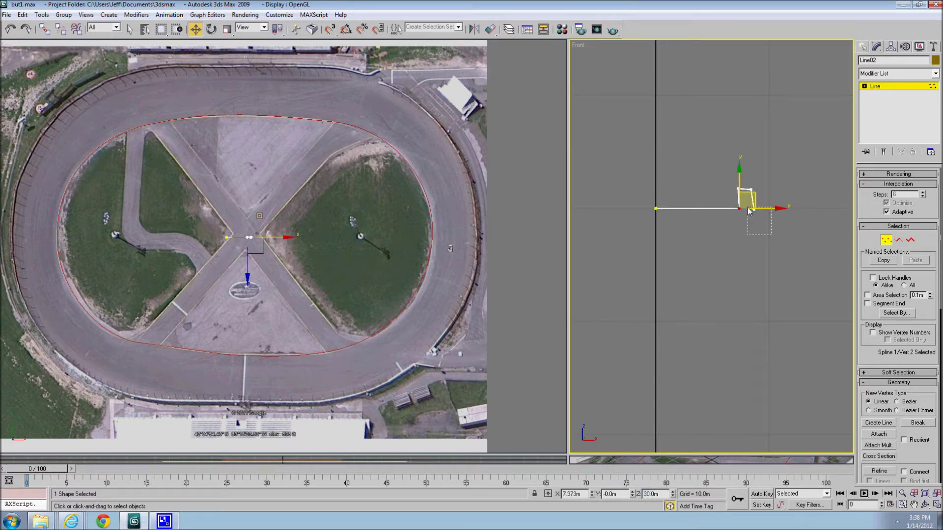
pyautogui.click(754, 208)
pyautogui.doubleClick(652, 494)
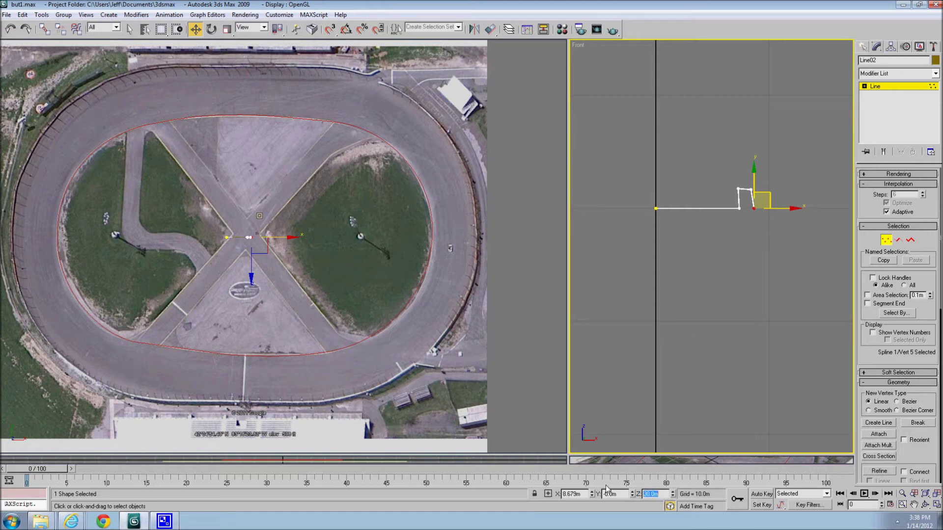
pyautogui.scroll(1, 678, 325)
pyautogui.scroll(1, 693, 288)
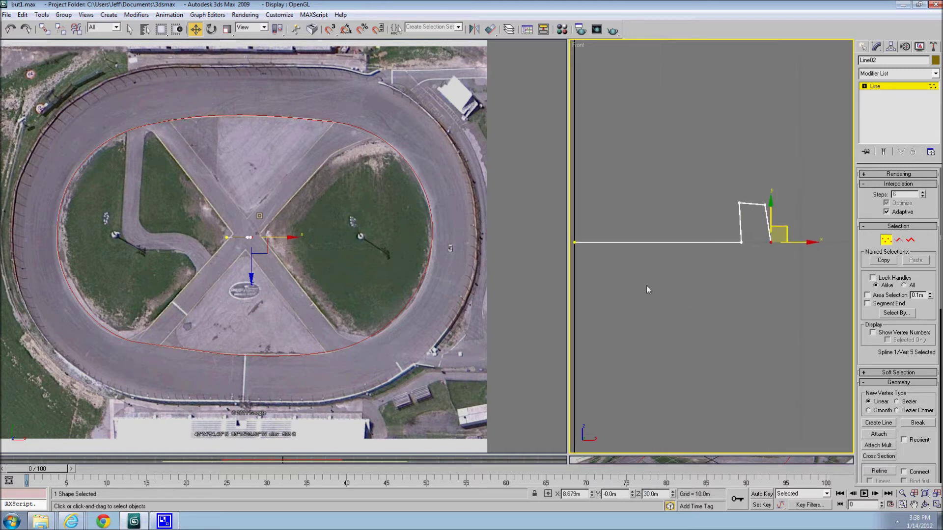
# Step: Set the heights of the wall's top-left and top-right corner vertices
pyautogui.click(729, 240)
pyautogui.click(740, 202)
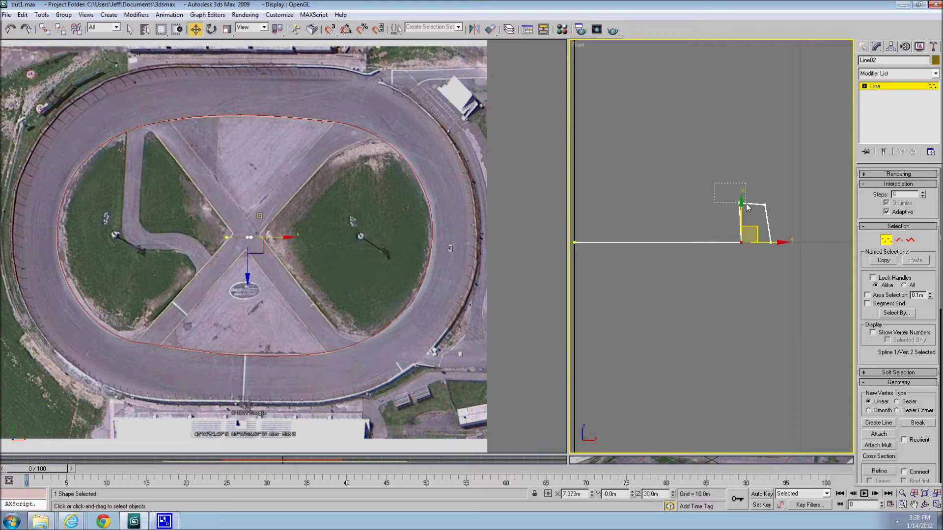
pyautogui.doubleClick(655, 493)
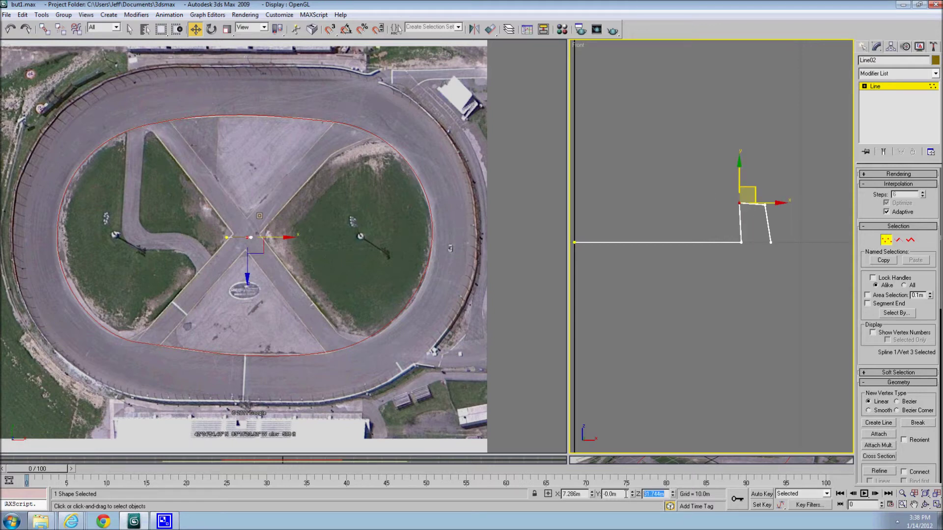
pyautogui.write('30')
pyautogui.press('Return')
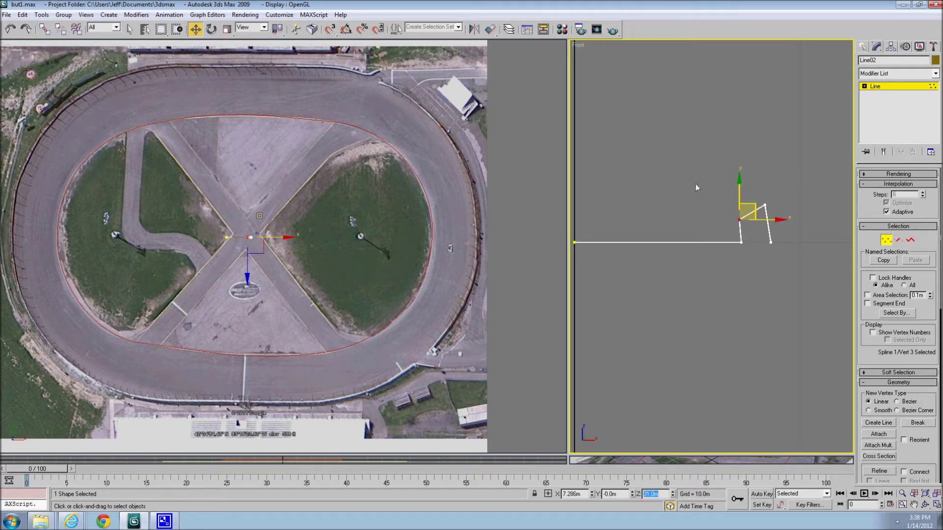
pyautogui.click(764, 205)
pyautogui.doubleClick(653, 495)
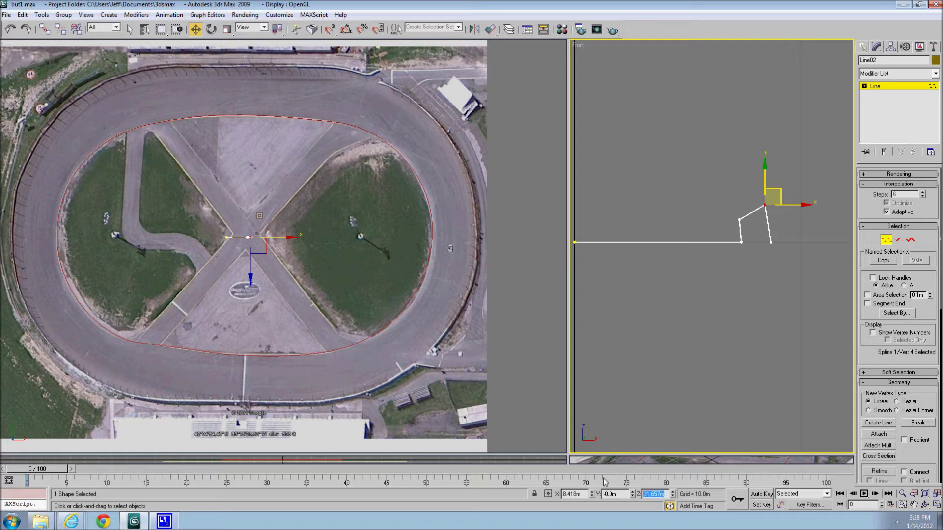
pyautogui.write('30')
pyautogui.press('Return')
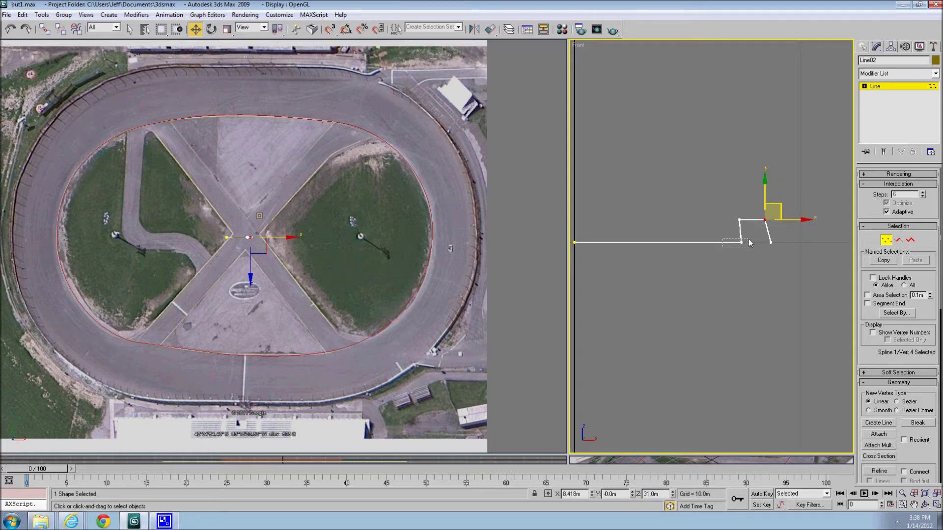
pyautogui.click(742, 241)
pyautogui.click(741, 220)
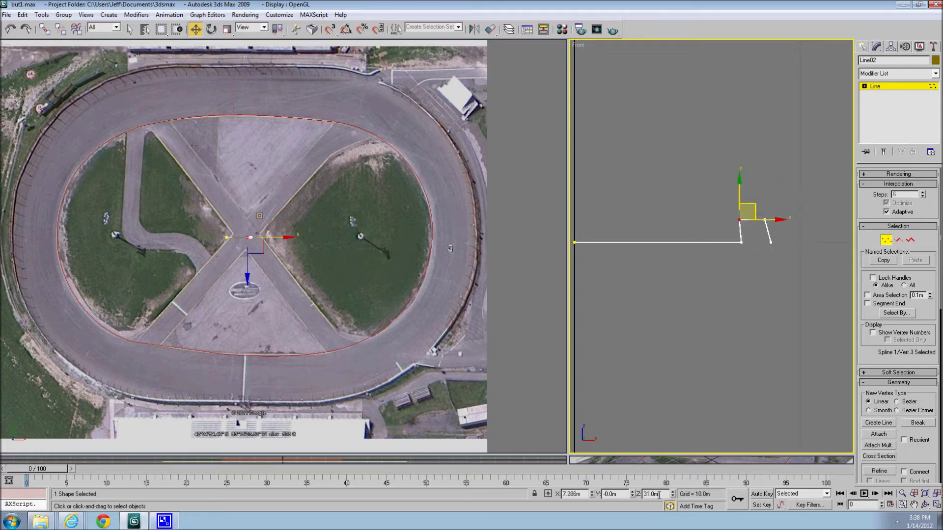
pyautogui.doubleClick(659, 495)
pyautogui.click(741, 242)
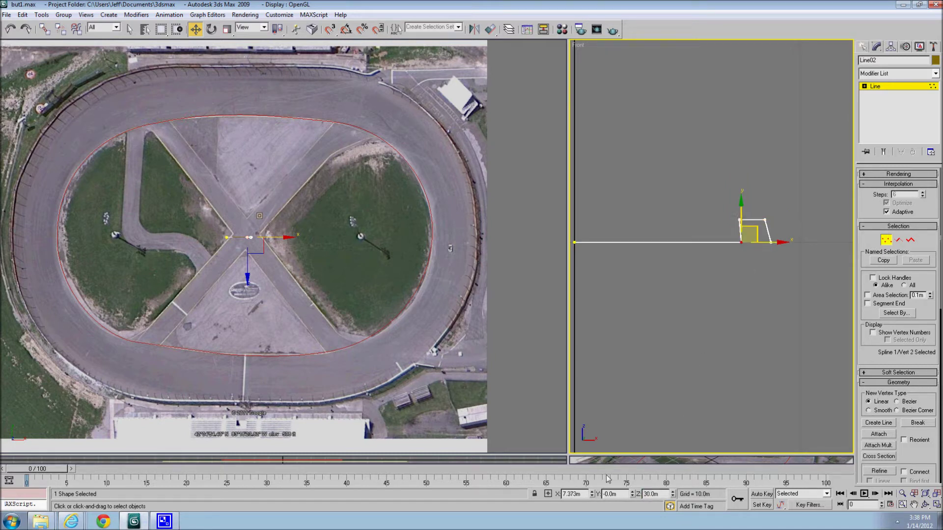
pyautogui.scroll(1, 741, 337)
pyautogui.scroll(-3, 684, 267)
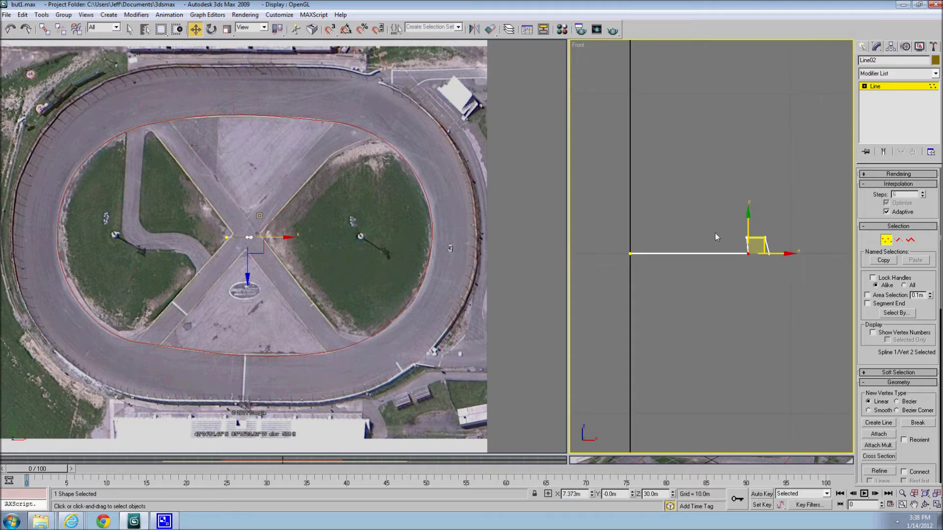
# Step: Move the four wall vertices right and set the wall's starting corner X position
pyautogui.moveTo(730, 208); pyautogui.dragTo(803, 276)
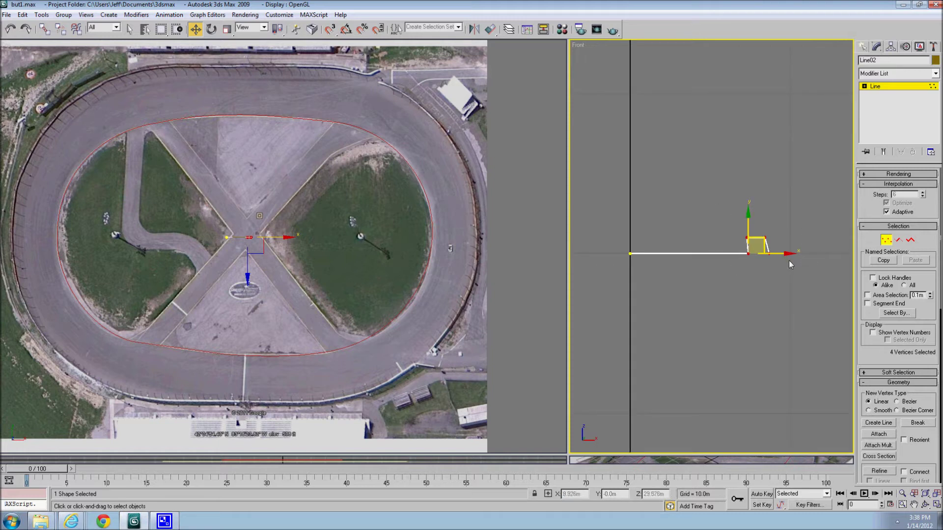
pyautogui.moveTo(789, 260); pyautogui.dragTo(804, 260)
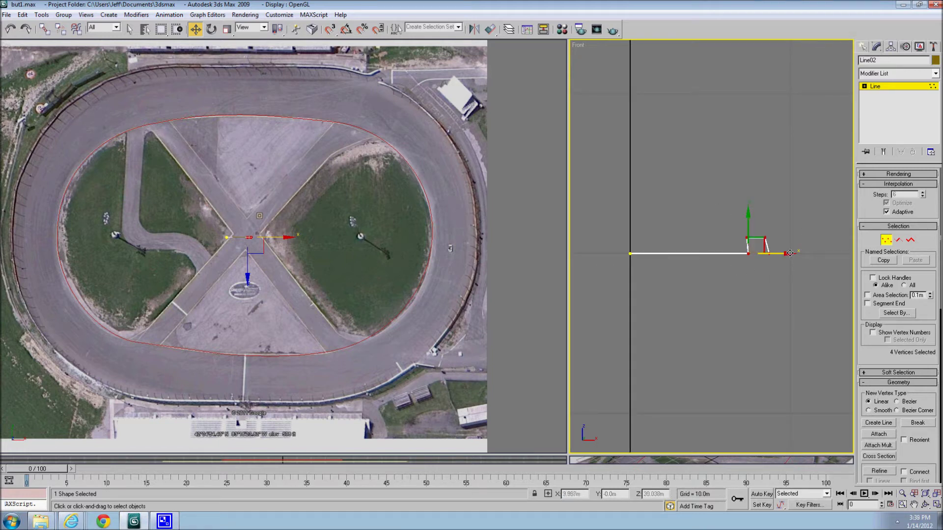
pyautogui.click(775, 287)
pyautogui.click(764, 250)
pyautogui.write('10')
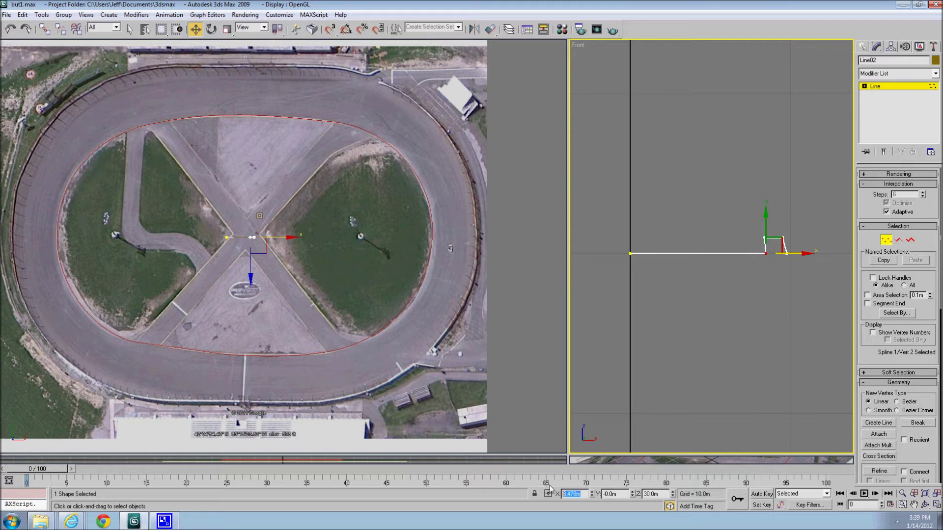
pyautogui.press('Return')
pyautogui.scroll(2, 733, 319)
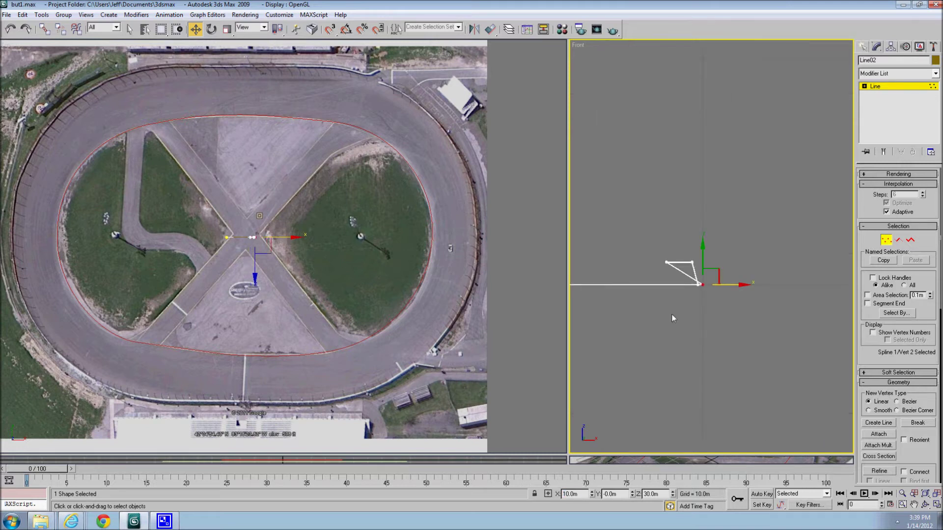
# Step: Line up the wall's top-left and bottom-left vertices at X 10 m
pyautogui.click(667, 263)
pyautogui.moveTo(583, 494); pyautogui.dragTo(534, 487)
pyautogui.write('10')
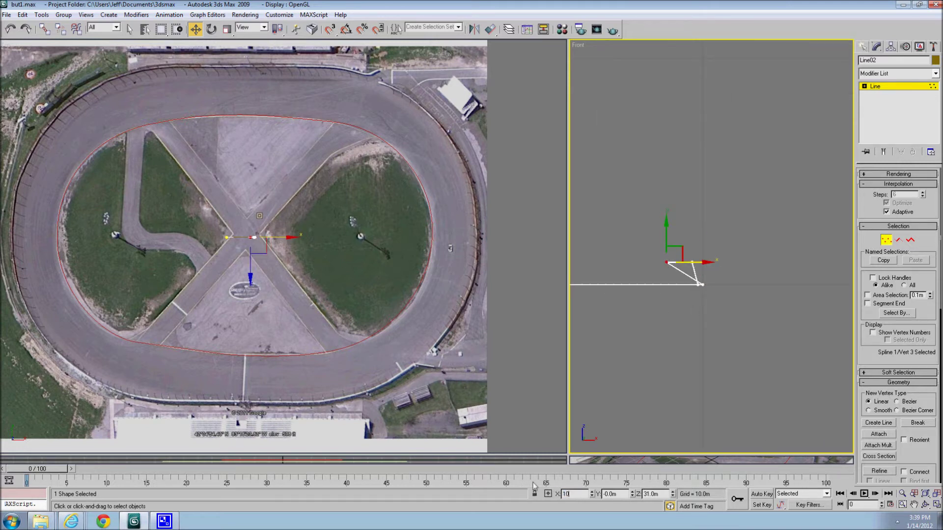
pyautogui.press('Return')
pyautogui.click(696, 286)
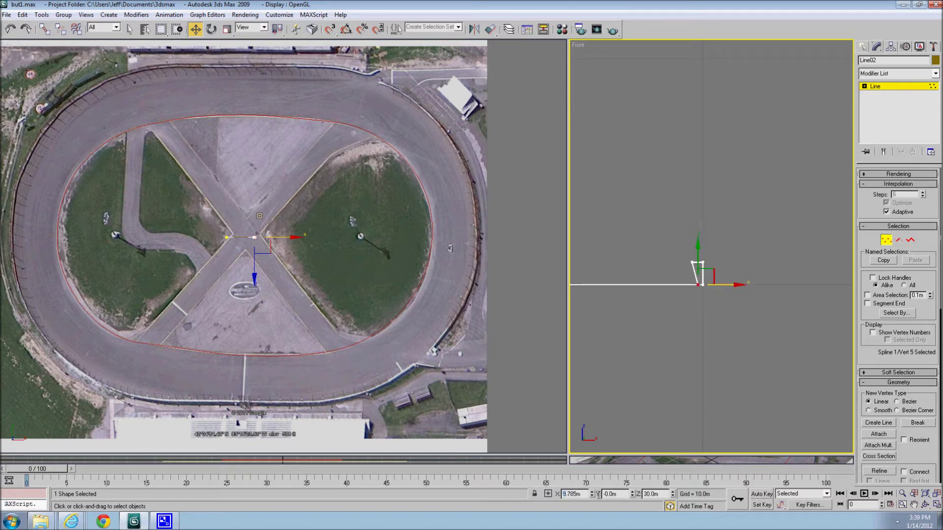
pyautogui.moveTo(582, 494); pyautogui.dragTo(509, 475)
pyautogui.write('10')
pyautogui.press('Return')
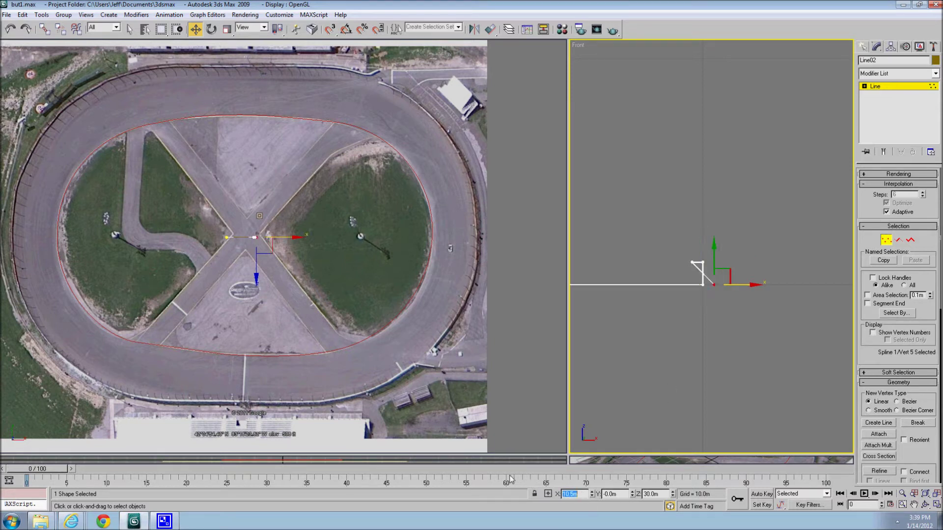
# Step: Set the remaining wall vertex to X 10.5 m and exit vertex editing
pyautogui.click(693, 263)
pyautogui.moveTo(579, 494); pyautogui.dragTo(553, 486)
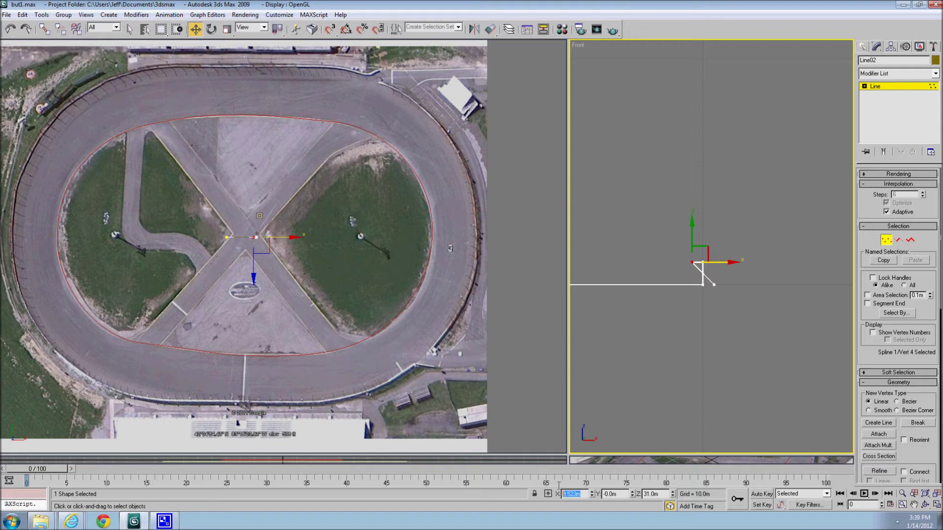
pyautogui.write('10.5')
pyautogui.press('Return')
pyautogui.moveTo(657, 321); pyautogui.dragTo(710, 300, button='middle')
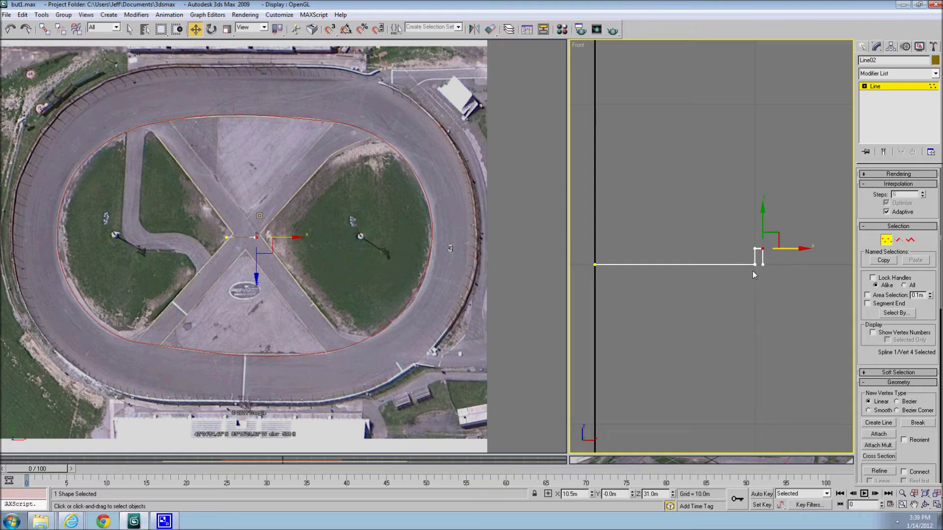
pyautogui.click(886, 240)
# Step: With Affect Pivot Only, move the pivot to X 0 and drop it onto the line's start
pyautogui.rightClick(708, 268)
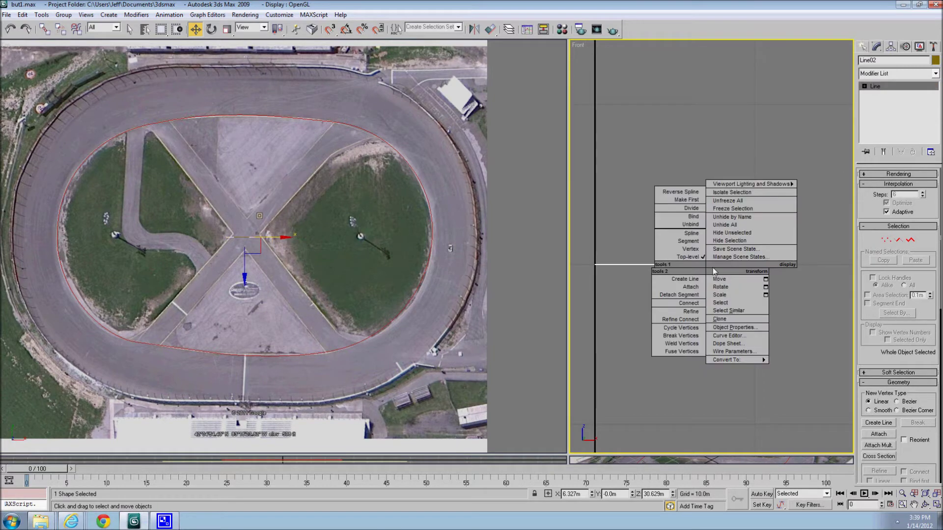
pyautogui.click(891, 47)
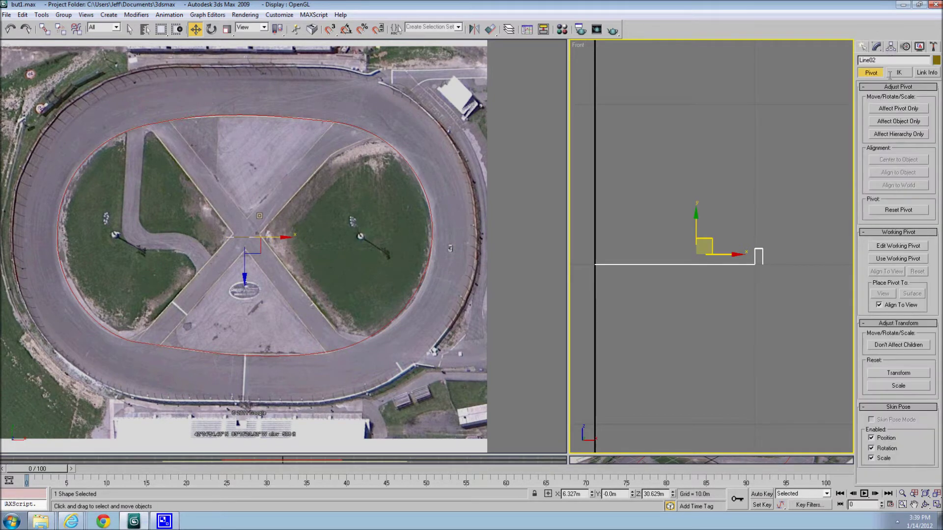
pyautogui.click(899, 108)
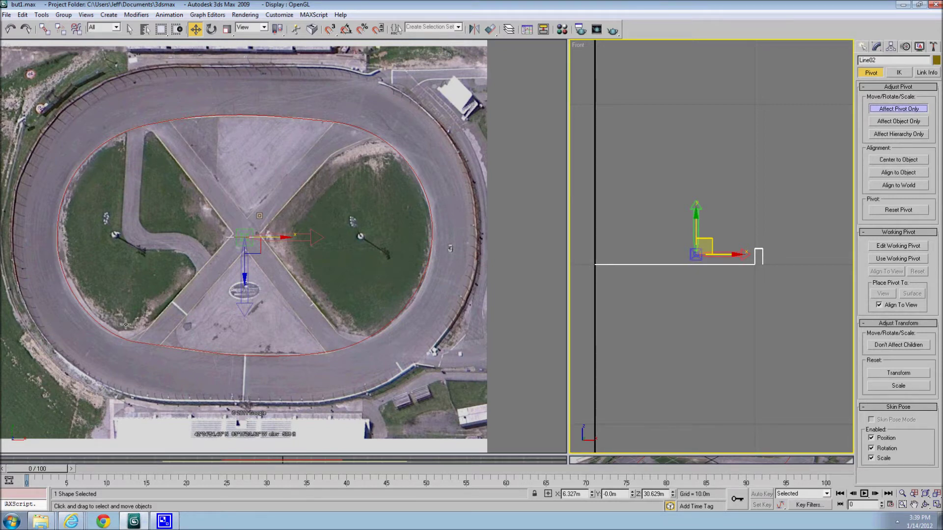
pyautogui.doubleClick(573, 494)
pyautogui.write('0')
pyautogui.press('Return')
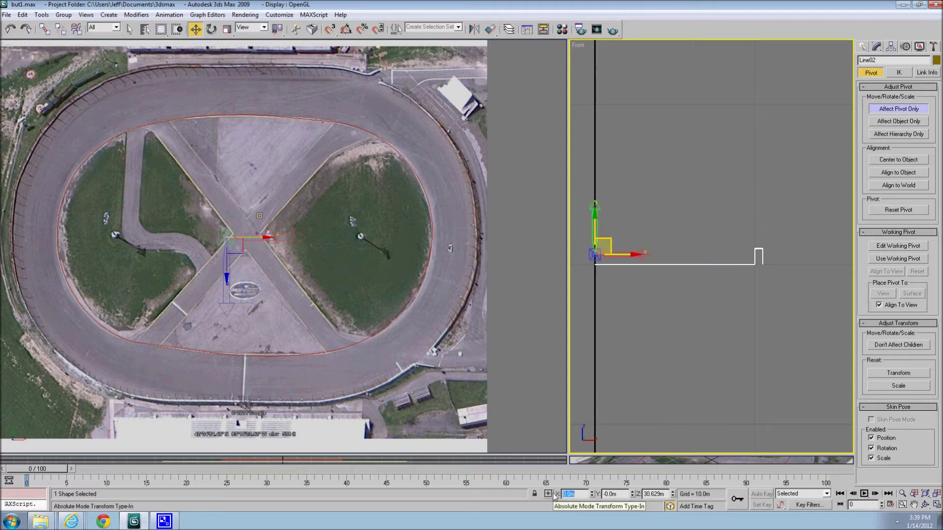
pyautogui.doubleClick(655, 494)
pyautogui.write('0')
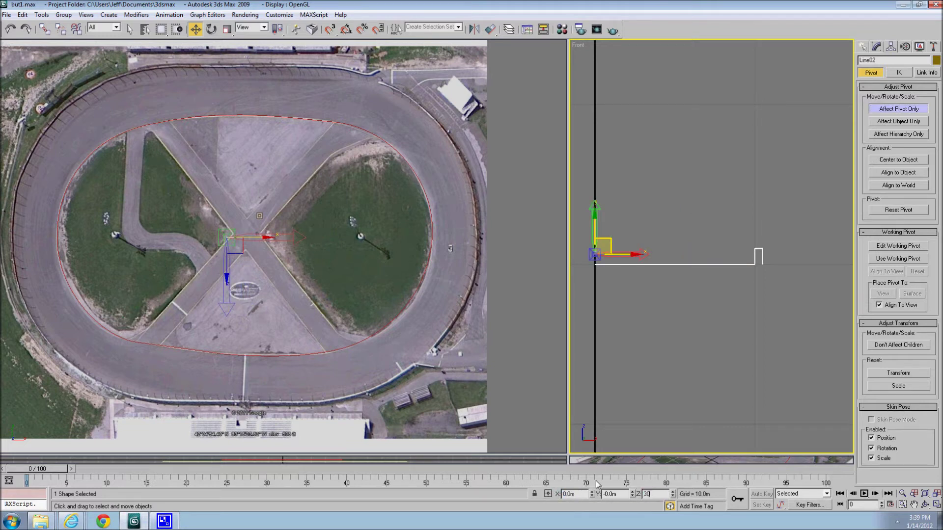
pyautogui.press('Return')
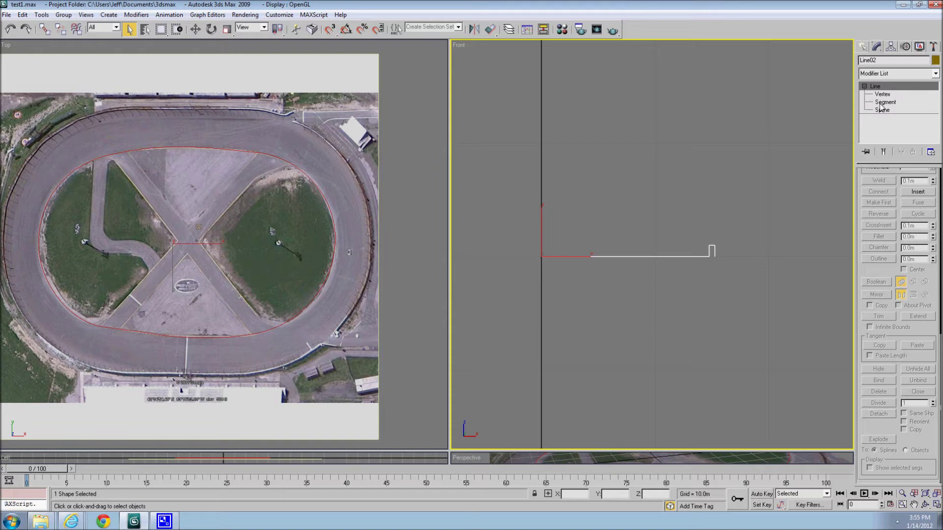
# Step: At Segment level, select the horizontal road segment for material ID 2
pyautogui.click(881, 103)
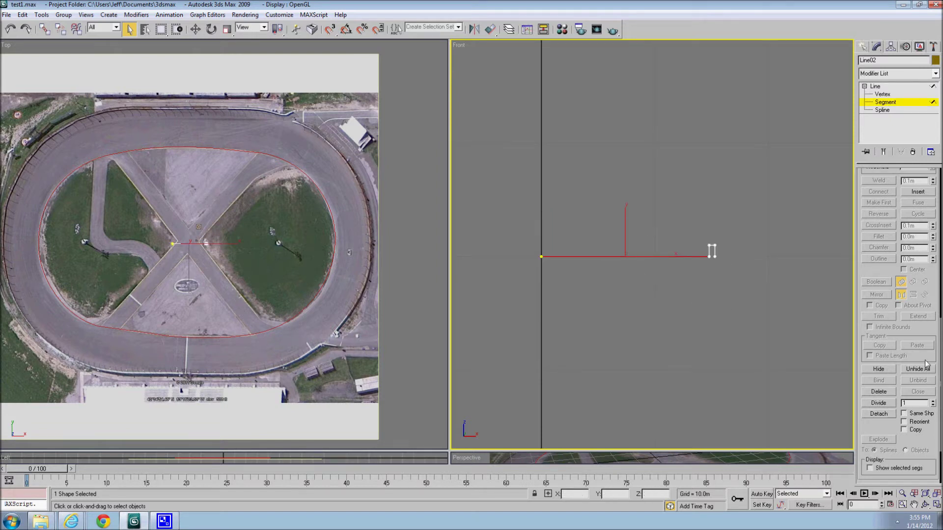
pyautogui.scroll(-4, 926, 366)
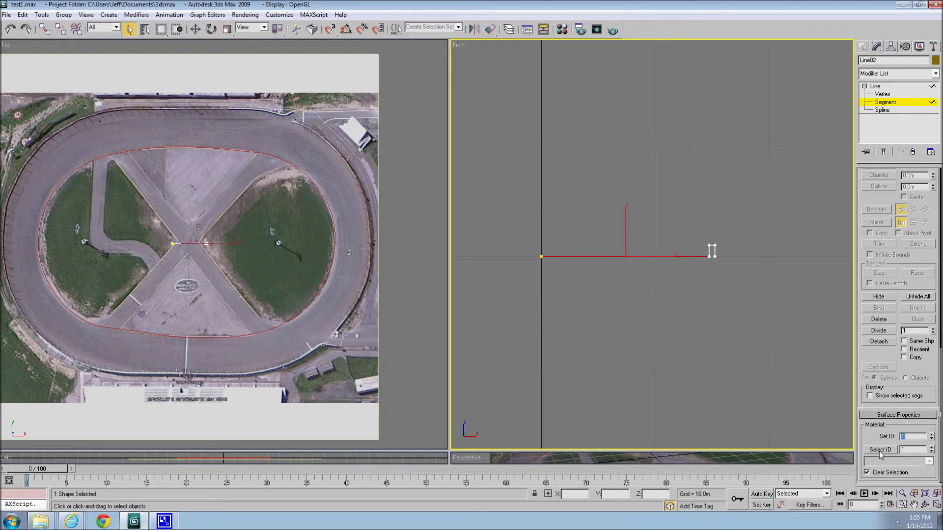
pyautogui.moveTo(662, 217); pyautogui.dragTo(741, 248)
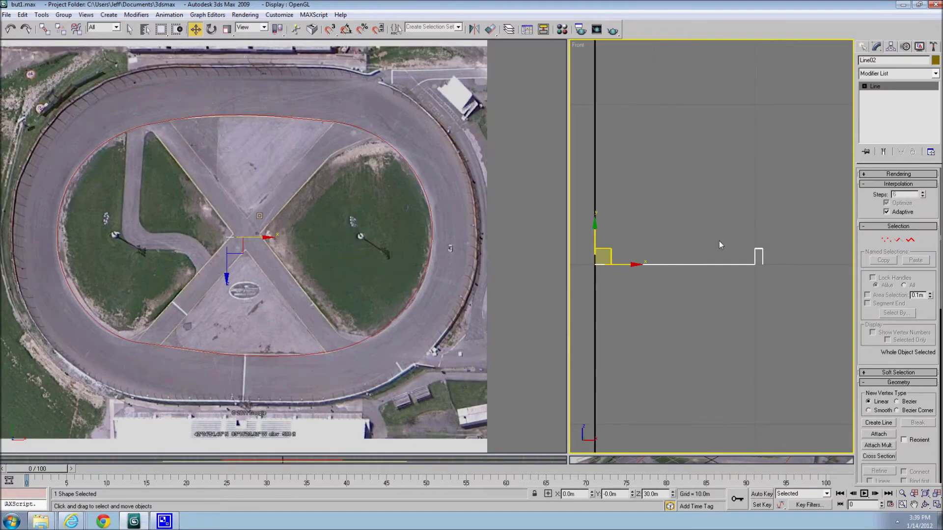
# Step: Clone the profile as an instance named highbank and move it up above the original
pyautogui.rightClick(697, 258)
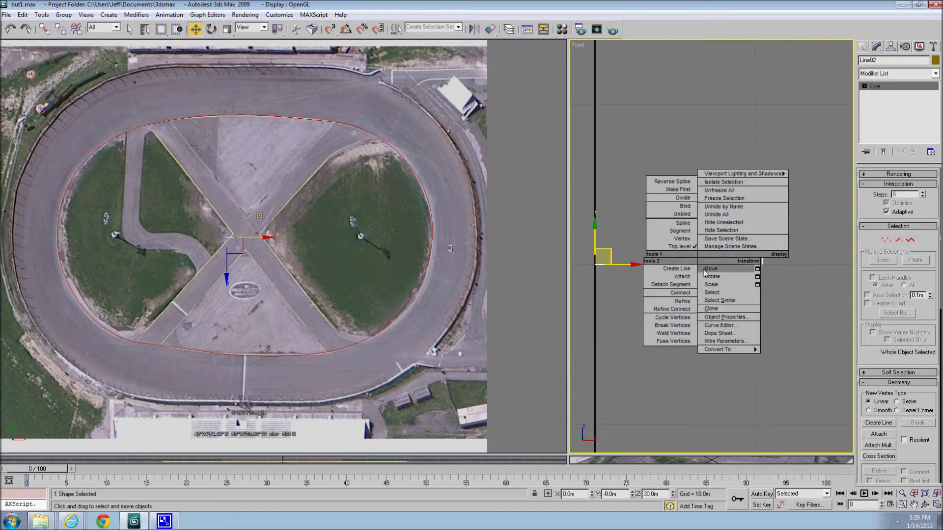
pyautogui.click(711, 310)
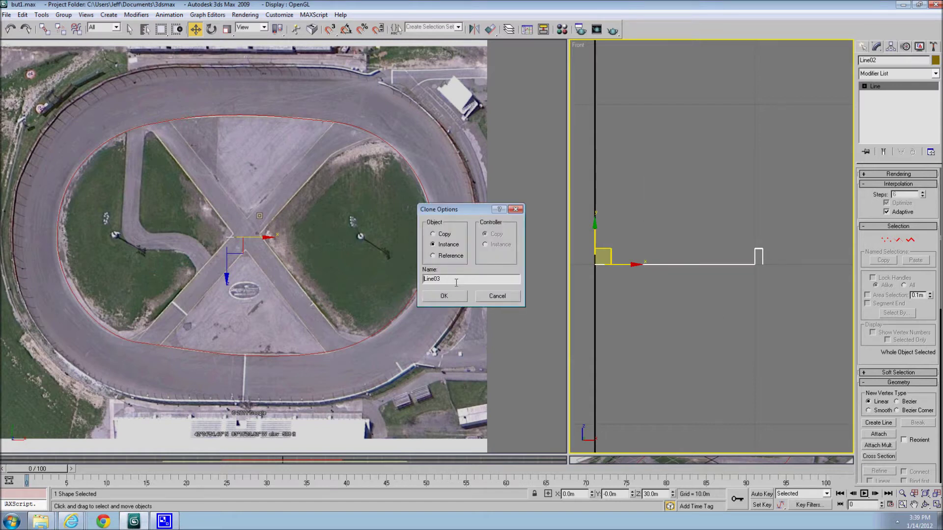
pyautogui.moveTo(457, 282); pyautogui.dragTo(401, 278)
pyautogui.write('highbank')
pyautogui.press('Return')
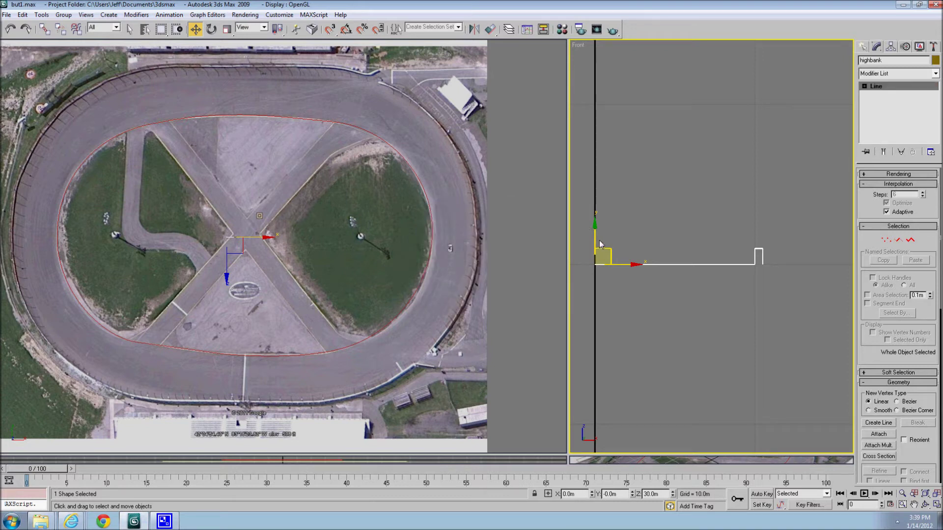
pyautogui.moveTo(594, 235); pyautogui.dragTo(593, 154)
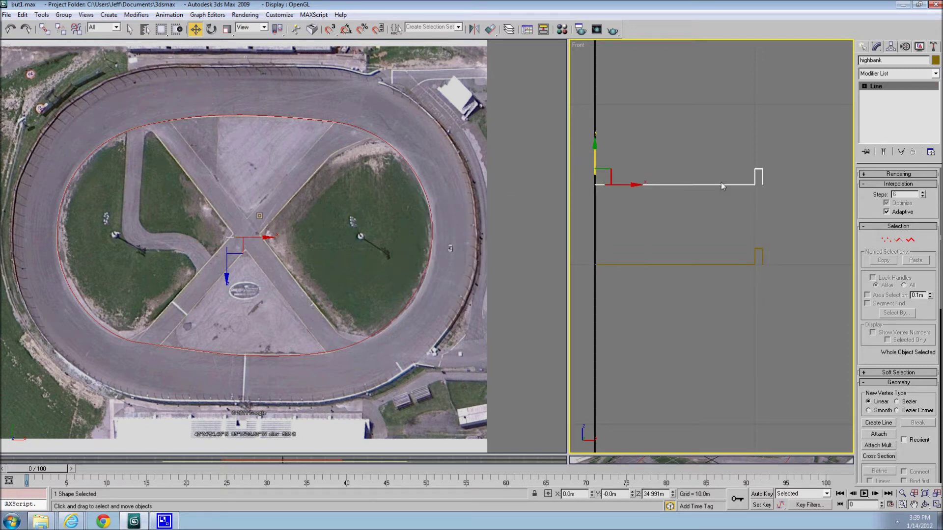
# Step: Enter vertex editing on highbank and select its four wall vertices
pyautogui.rightClick(718, 180)
pyautogui.press('Escape')
pyautogui.click(886, 241)
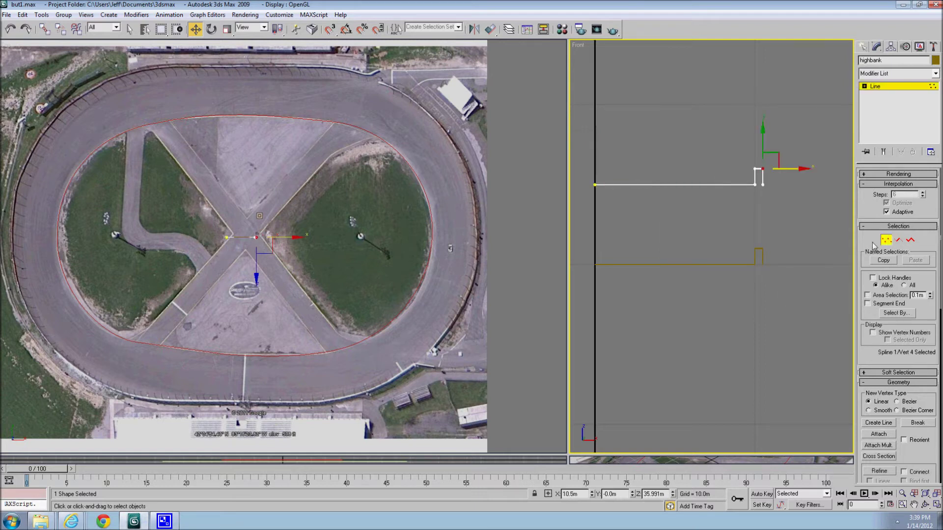
pyautogui.moveTo(794, 220); pyautogui.dragTo(679, 130)
pyautogui.moveTo(790, 184); pyautogui.dragTo(785, 207, button='middle')
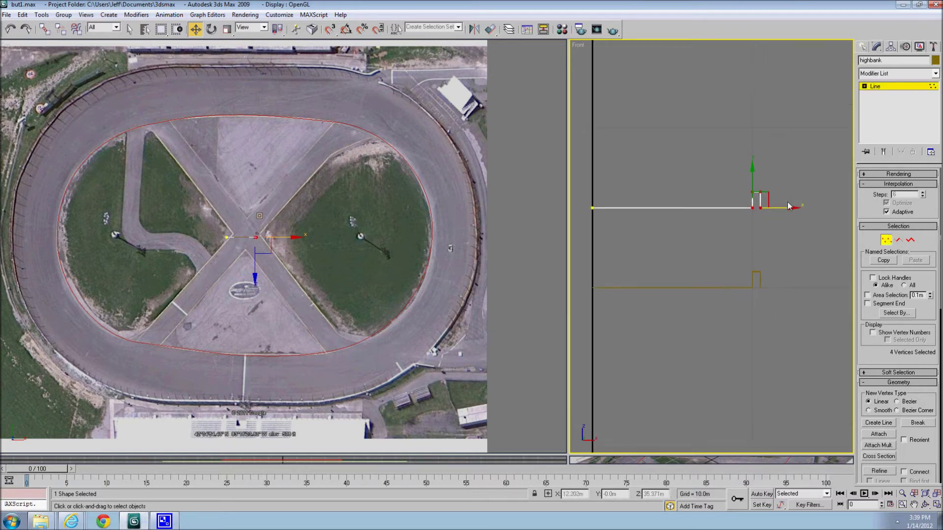
pyautogui.scroll(-2, 787, 209)
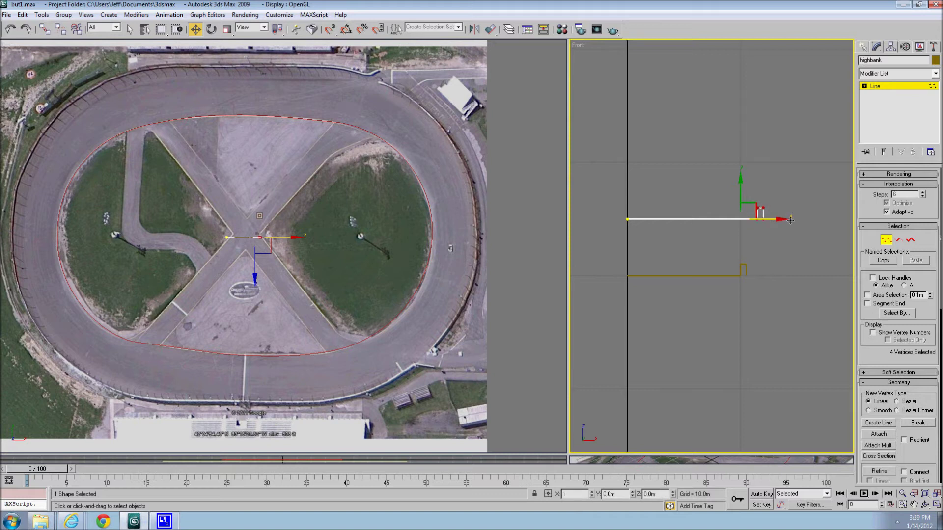
# Step: Move the wall right and up so the road banks upward, then exit vertex mode
pyautogui.moveTo(770, 218); pyautogui.dragTo(825, 217)
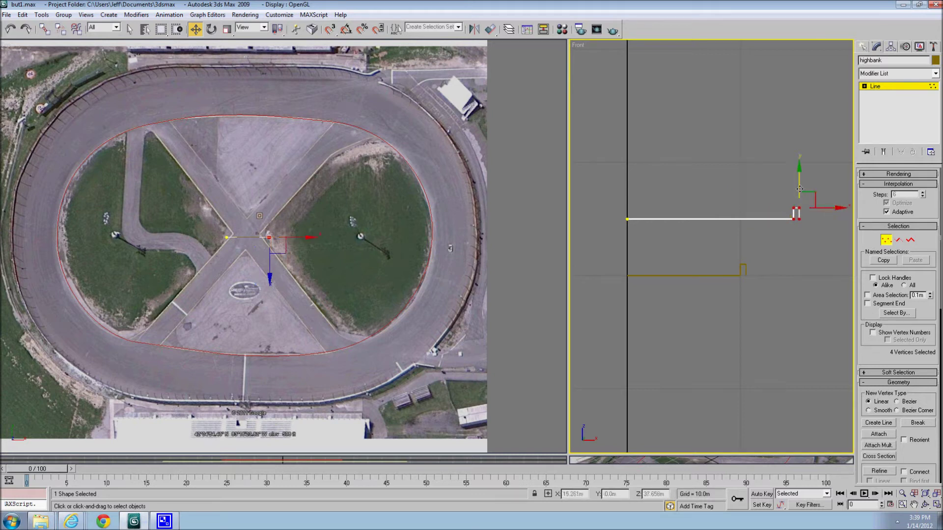
pyautogui.moveTo(802, 185); pyautogui.dragTo(788, 135)
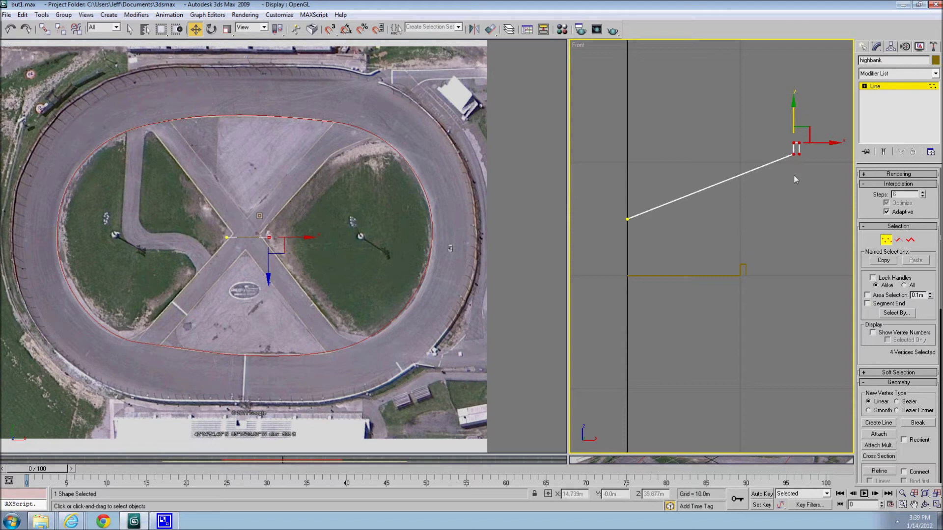
pyautogui.click(886, 240)
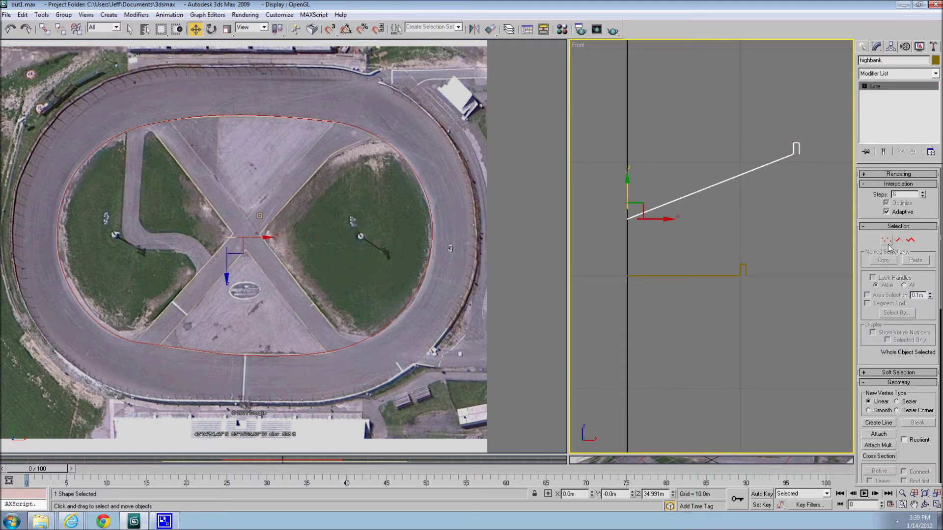
pyautogui.moveTo(414, 269); pyautogui.dragTo(470, 265, button='middle')
pyautogui.scroll(-2, 487, 273)
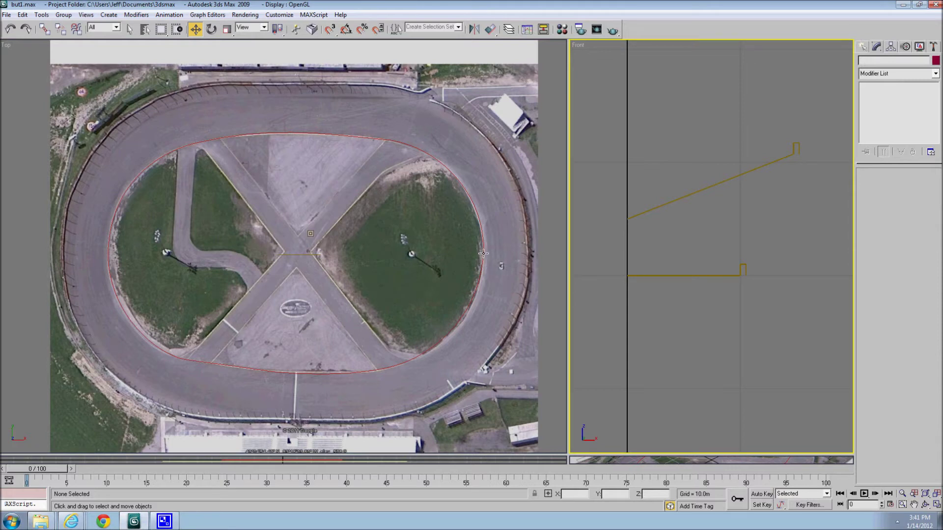
# Step: Select the oval spline Line01 and switch to Create > Geometry > Compound Objects
pyautogui.click(483, 254)
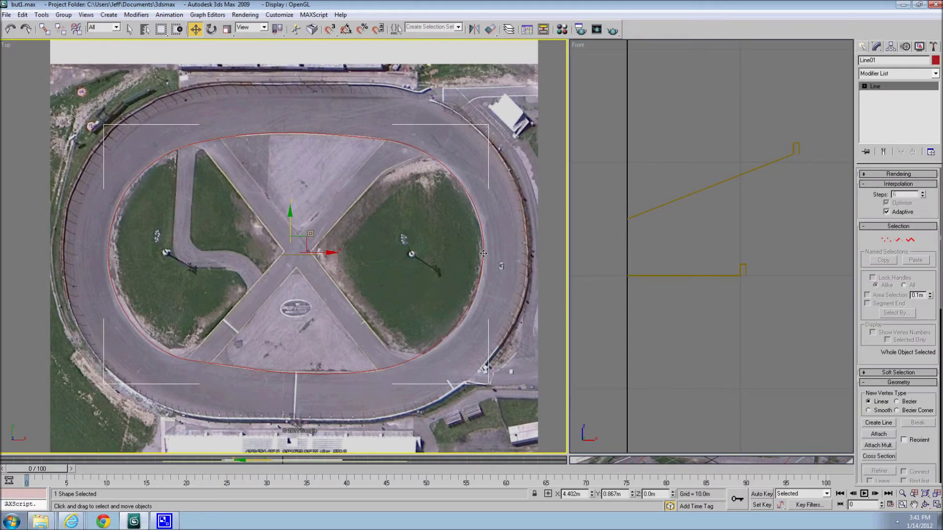
pyautogui.click(863, 46)
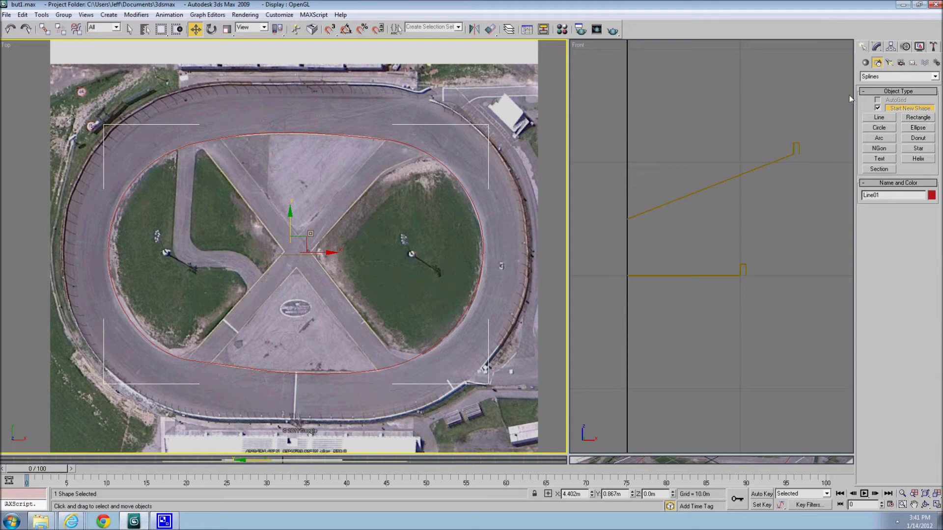
pyautogui.click(866, 63)
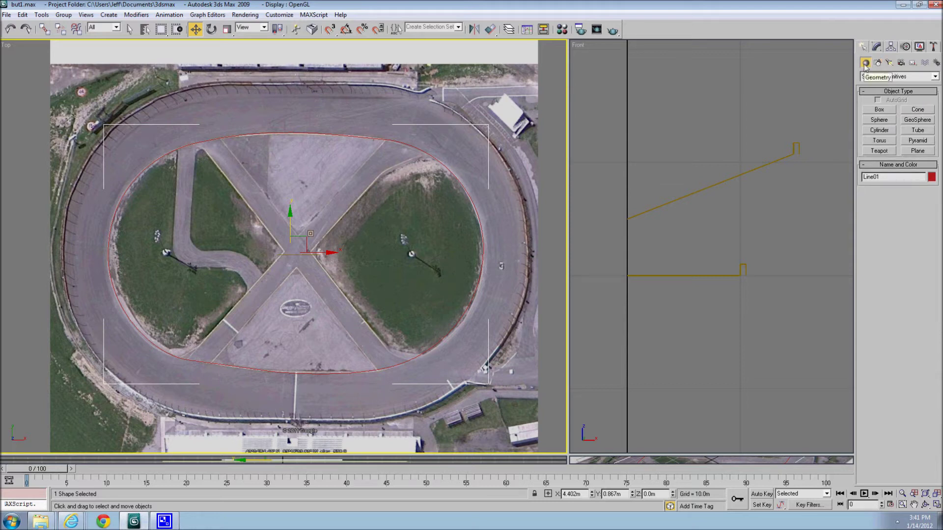
pyautogui.click(877, 77)
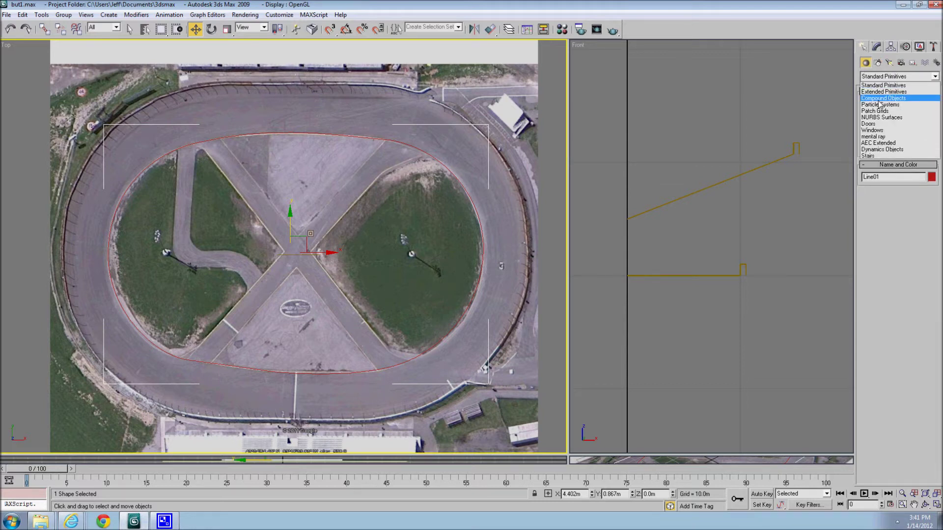
pyautogui.click(881, 99)
# Step: Start a Loft and Get Shape the highbank profile as its cross-section
pyautogui.click(876, 151)
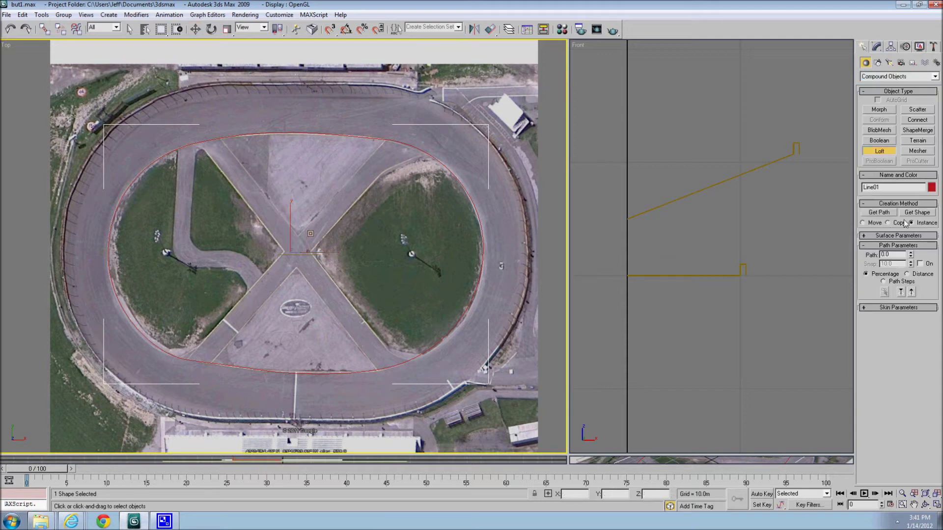
pyautogui.click(915, 214)
pyautogui.click(706, 274)
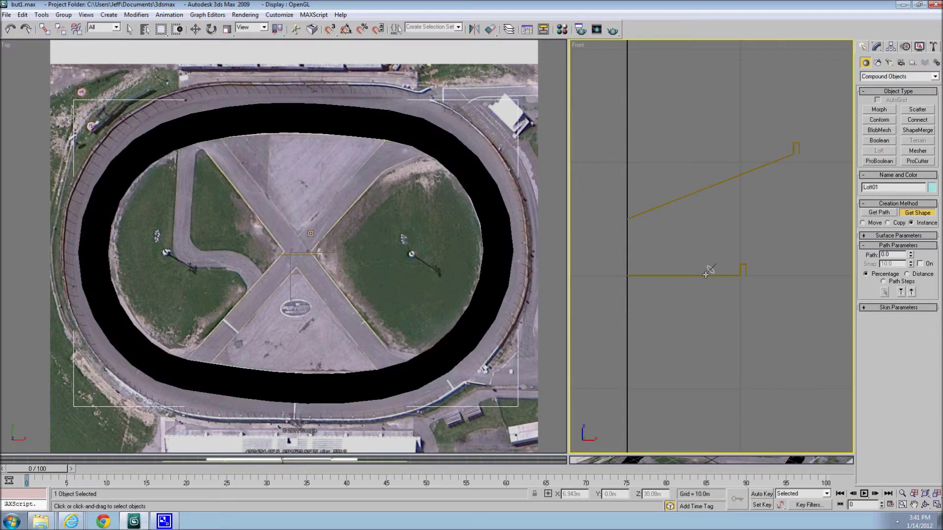
# Step: Flip the loft's normals in Skin Parameters and show Edged Faces in the Top viewport
pyautogui.click(864, 307)
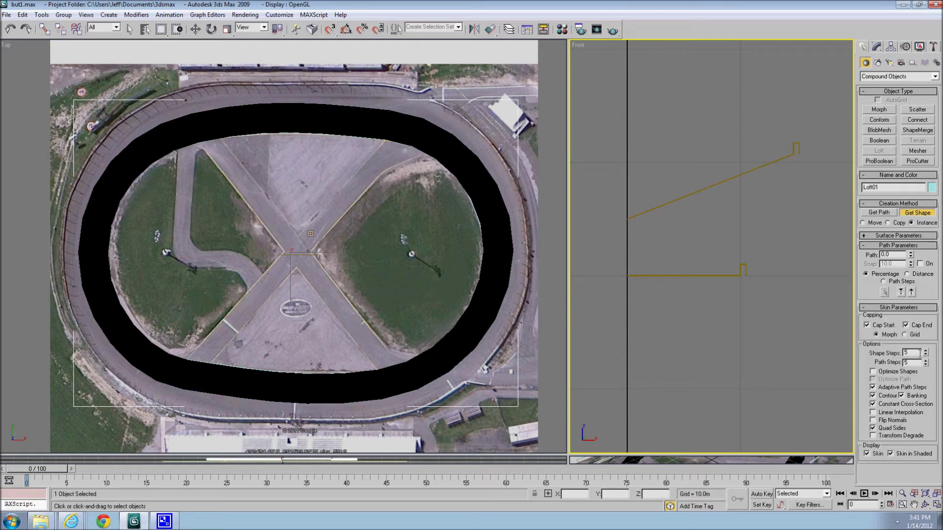
pyautogui.click(874, 420)
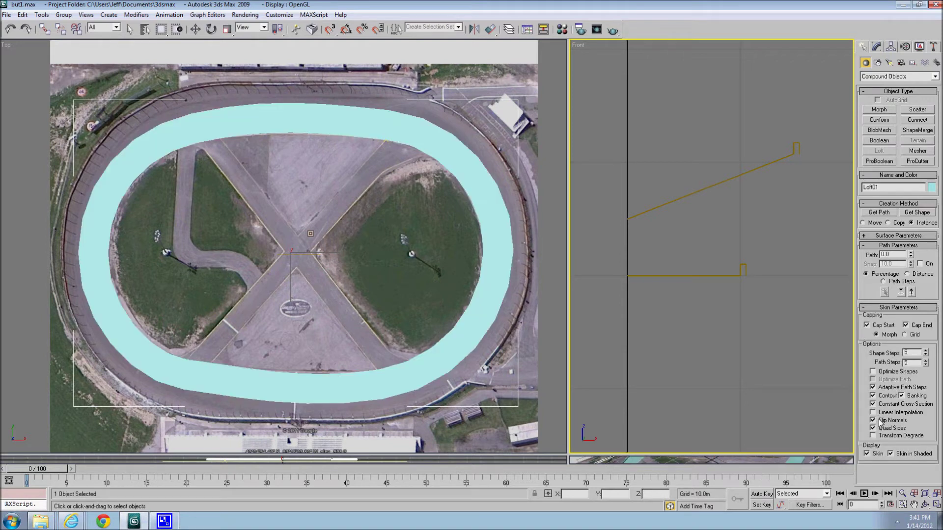
pyautogui.moveTo(574, 455); pyautogui.dragTo(578, 280)
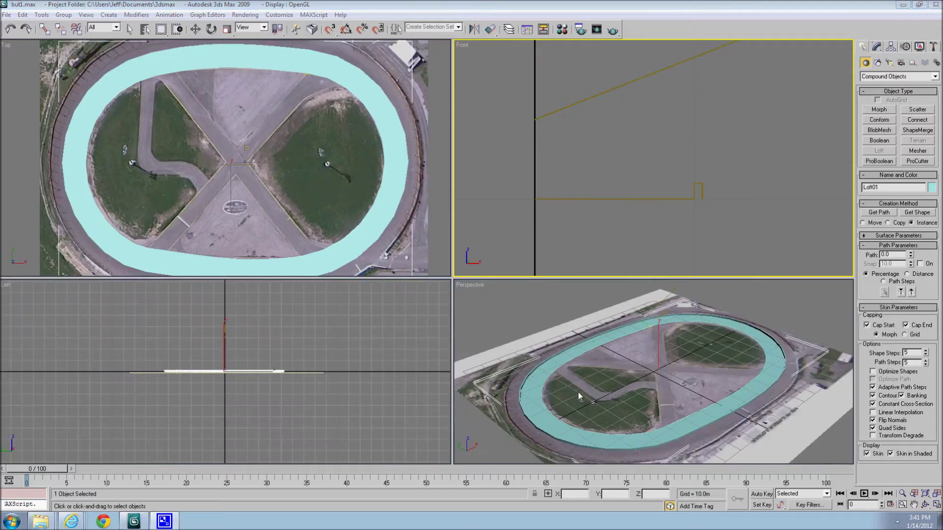
pyautogui.scroll(2, 579, 392)
pyautogui.scroll(5, 577, 407)
pyautogui.middleClick(641, 190)
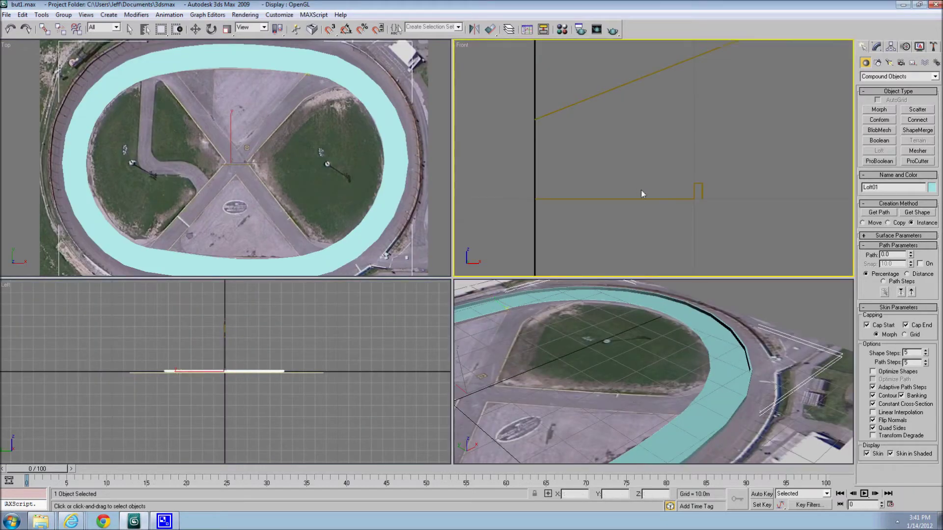
pyautogui.moveTo(641, 194); pyautogui.dragTo(650, 222, button='middle')
pyautogui.scroll(-3, 354, 201)
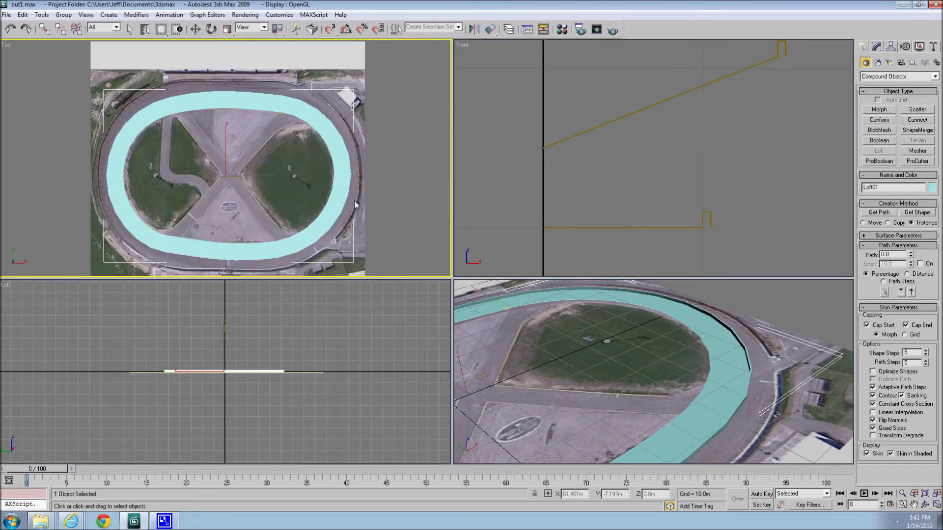
pyautogui.rightClick(11, 47)
pyautogui.click(23, 100)
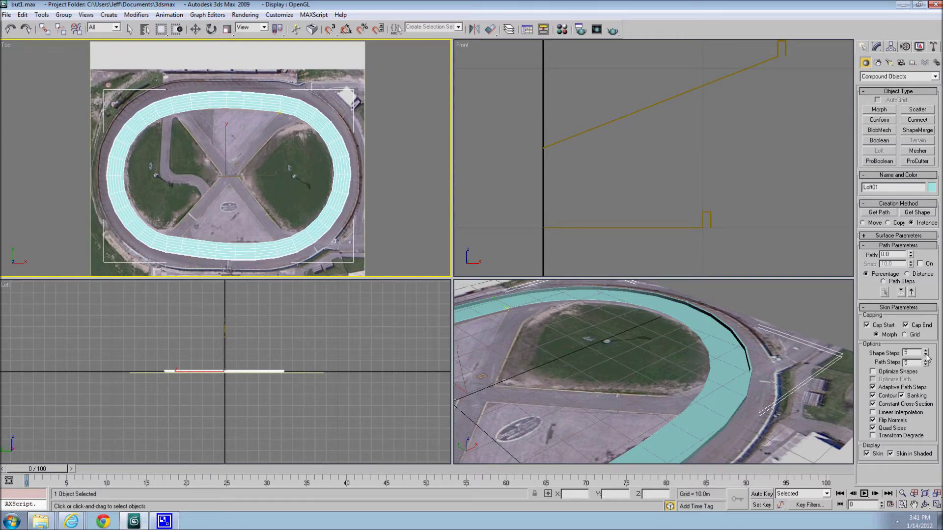
# Step: Resegment the loft with Shape Steps 0 and Path Steps 21
pyautogui.moveTo(926, 356); pyautogui.dragTo(927, 370)
pyautogui.click(926, 364)
pyautogui.click(926, 364)
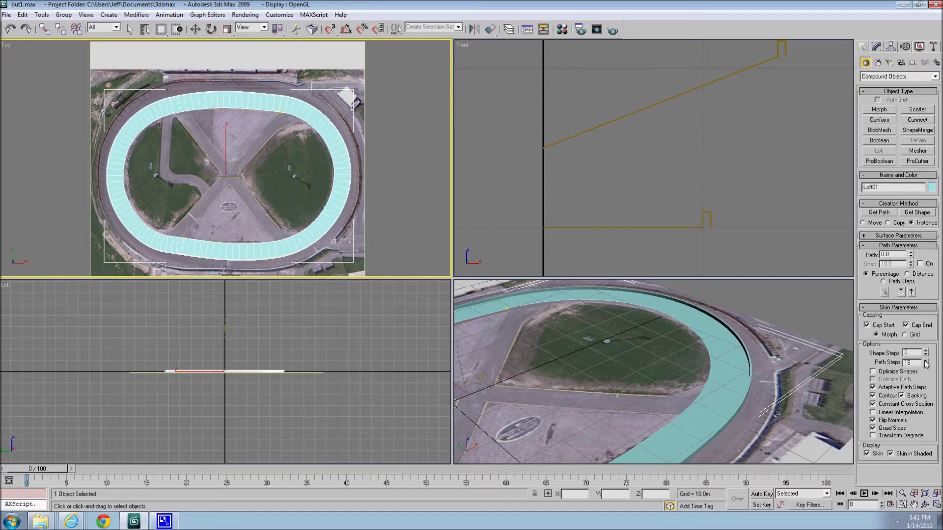
pyautogui.click(925, 363)
# Step: Enlarge and orbit the Perspective view to show the whole lofted track over the photo
pyautogui.moveTo(448, 277); pyautogui.dragTo(417, 214)
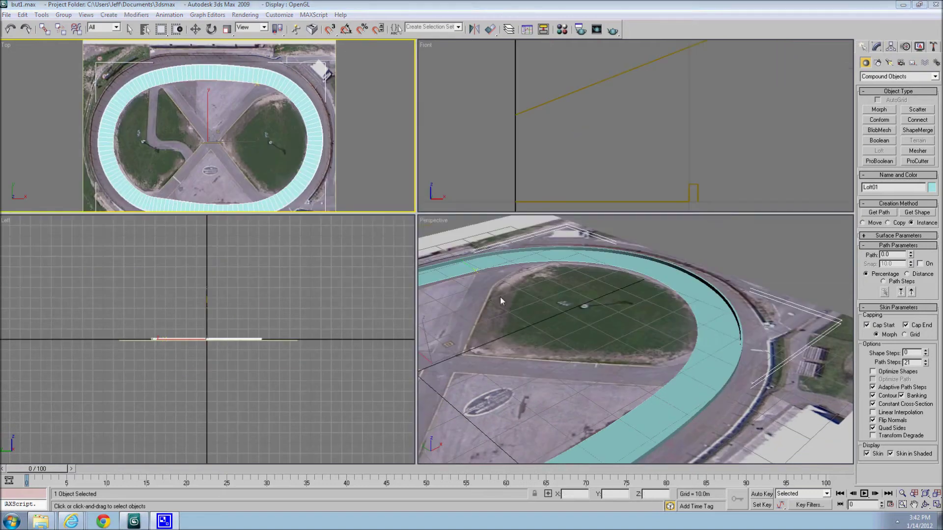
pyautogui.moveTo(500, 296)
pyautogui.keyDown('alt'); pyautogui.mouseDown(button='middle')
pyautogui.moveTo(638, 308)
pyautogui.moveTo(745, 253)
pyautogui.mouseUp(button='middle'); pyautogui.keyUp('alt')
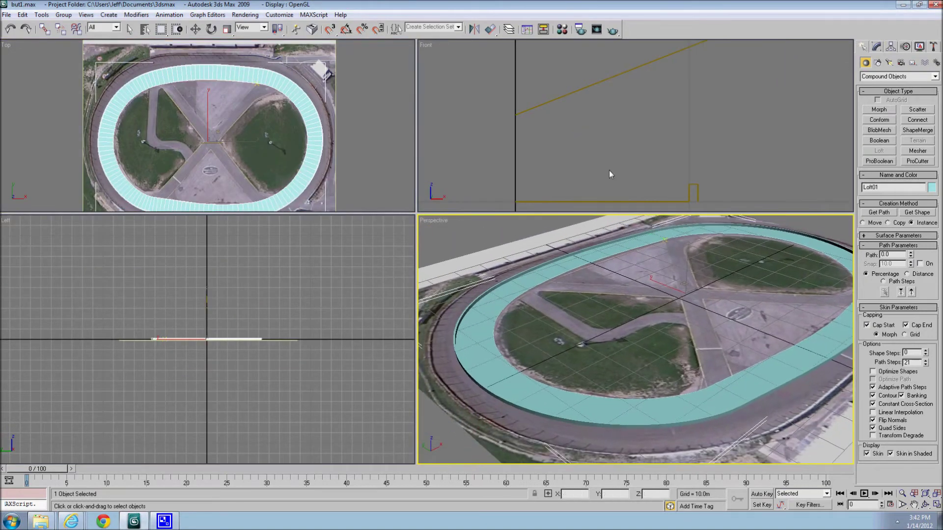
pyautogui.moveTo(609, 170)
pyautogui.mouseDown(button='middle')
pyautogui.moveTo(607, 140)
pyautogui.moveTo(603, 161)
pyautogui.mouseUp(button='middle')
pyautogui.scroll(-2, 630, 156)
pyautogui.moveTo(626, 128)
pyautogui.mouseDown(button='middle')
pyautogui.moveTo(621, 123)
pyautogui.moveTo(612, 154)
pyautogui.mouseUp(button='middle')
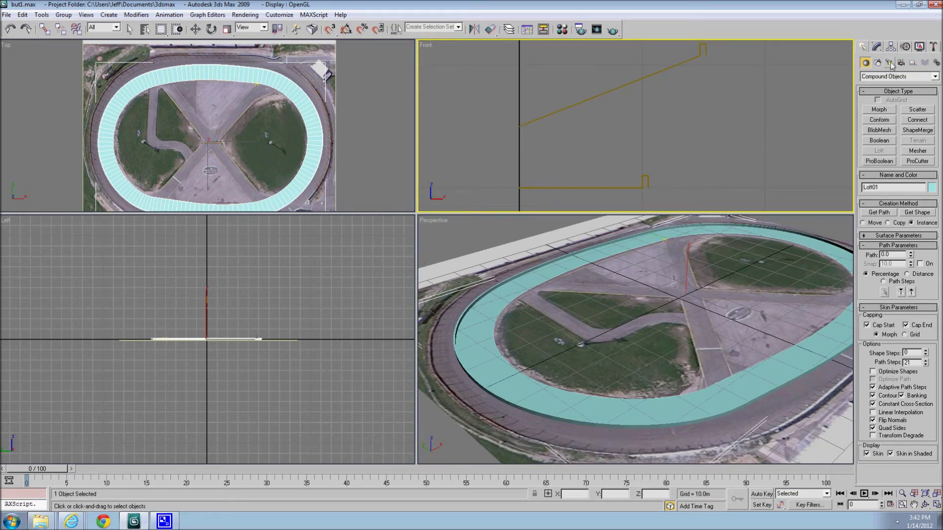
pyautogui.press('w')
pyautogui.click(877, 47)
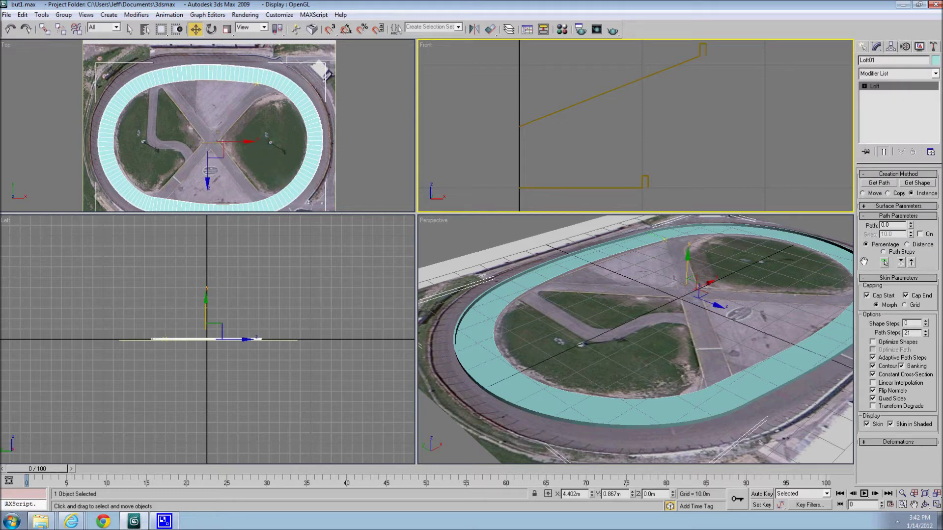
# Step: Switch the loft's Path Parameters to Path Steps and step the path position to 1
pyautogui.click(884, 253)
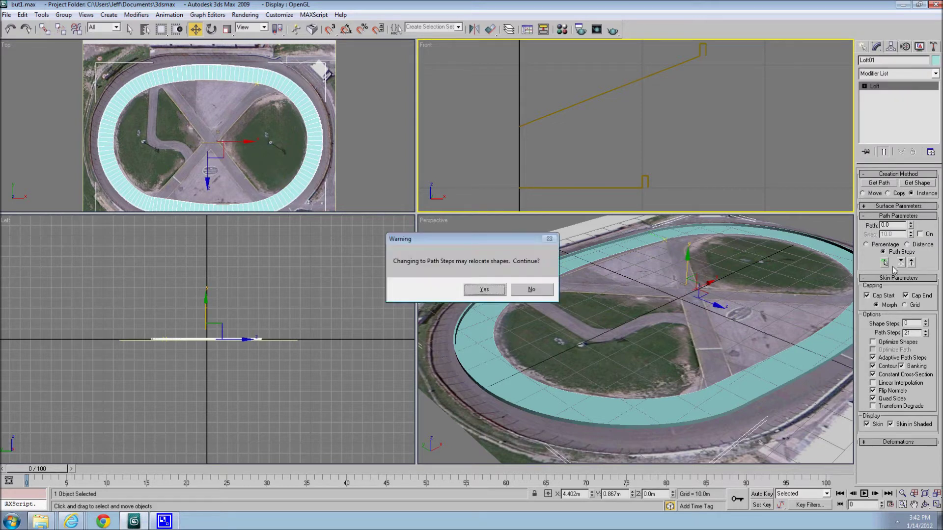
pyautogui.click(473, 297)
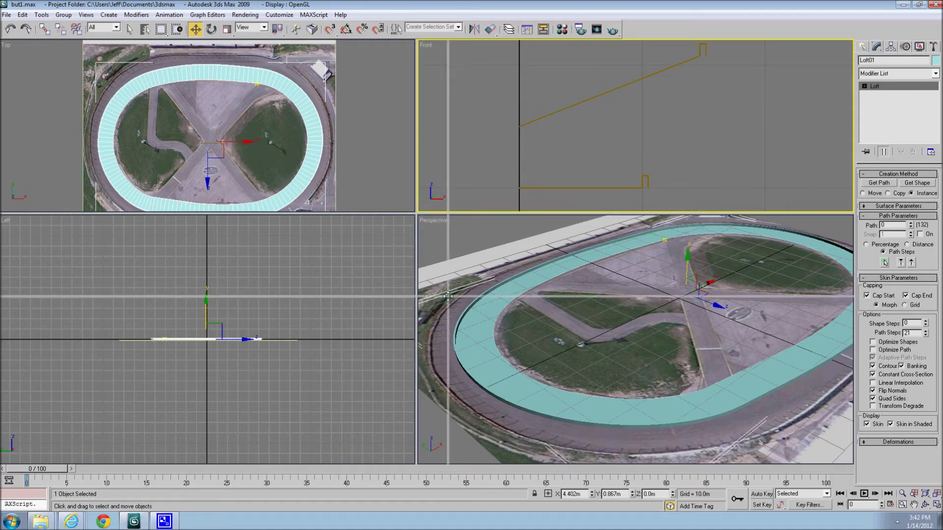
pyautogui.moveTo(415, 212); pyautogui.dragTo(448, 297)
pyautogui.scroll(2, 310, 189)
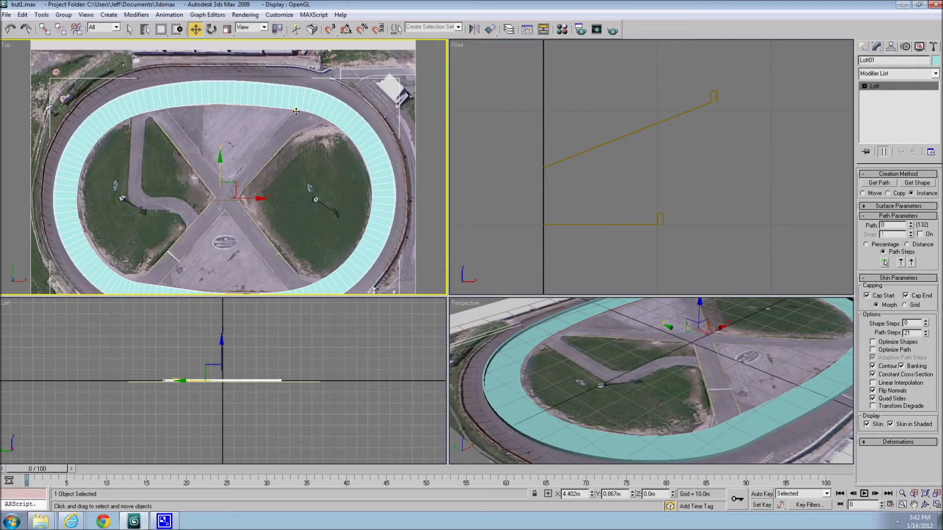
pyautogui.scroll(-1, 298, 112)
pyautogui.scroll(-1, 292, 111)
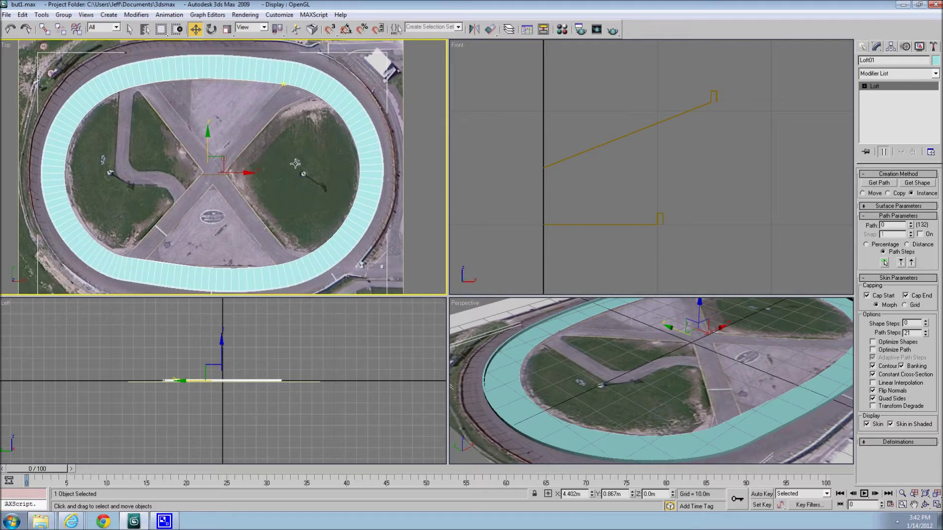
pyautogui.scroll(-2, 284, 109)
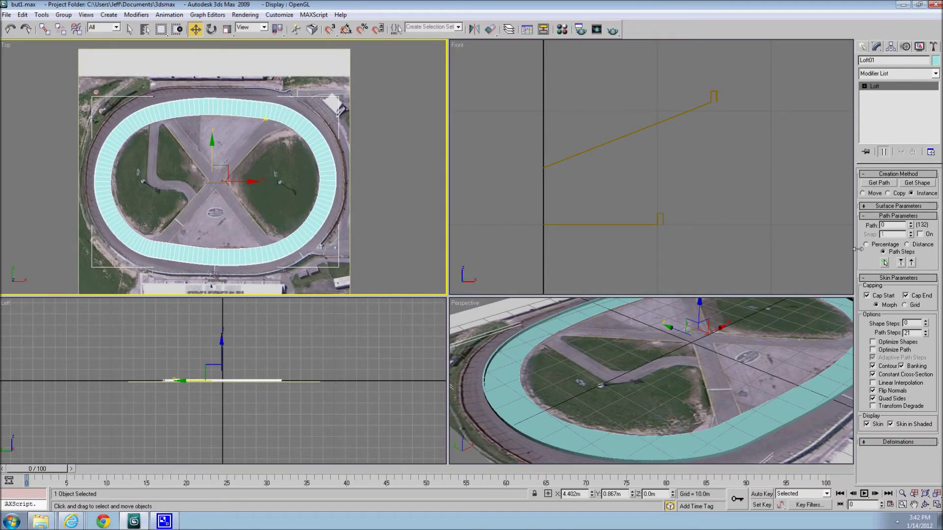
pyautogui.click(912, 224)
pyautogui.click(911, 227)
pyautogui.scroll(3, 221, 140)
pyautogui.scroll(3, 317, 221)
pyautogui.scroll(2, 316, 221)
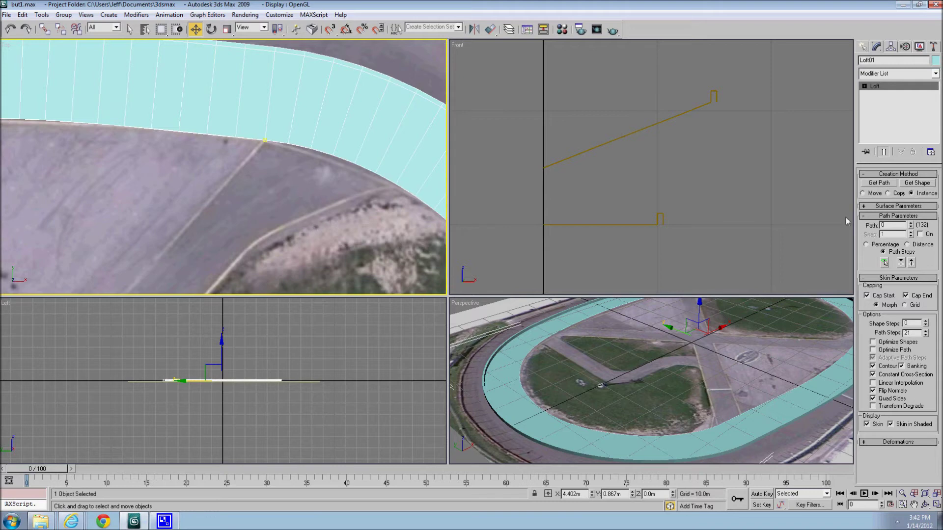
pyautogui.click(912, 224)
pyautogui.scroll(-3, 383, 199)
pyautogui.scroll(-3, 243, 195)
pyautogui.scroll(-1, 238, 185)
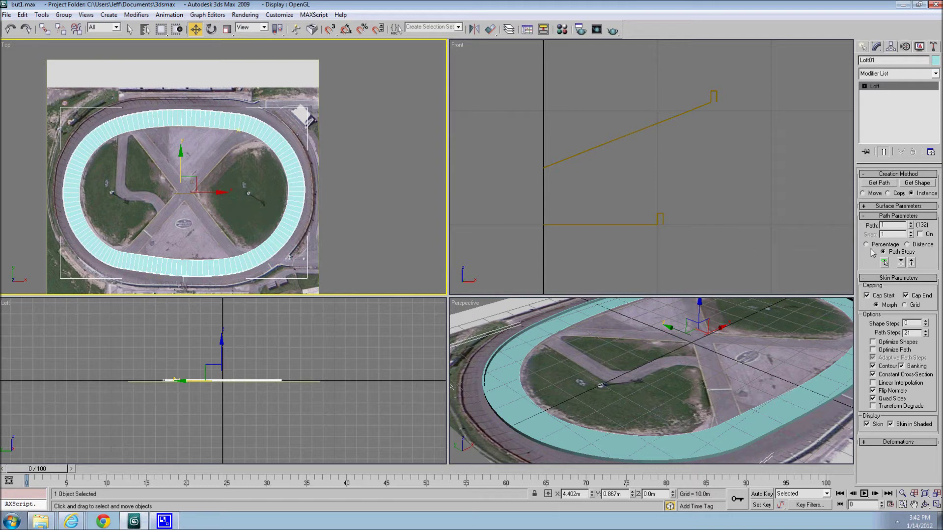
# Step: Use Get Shape to keep the flat line as the cross-section at path step 1
pyautogui.click(922, 184)
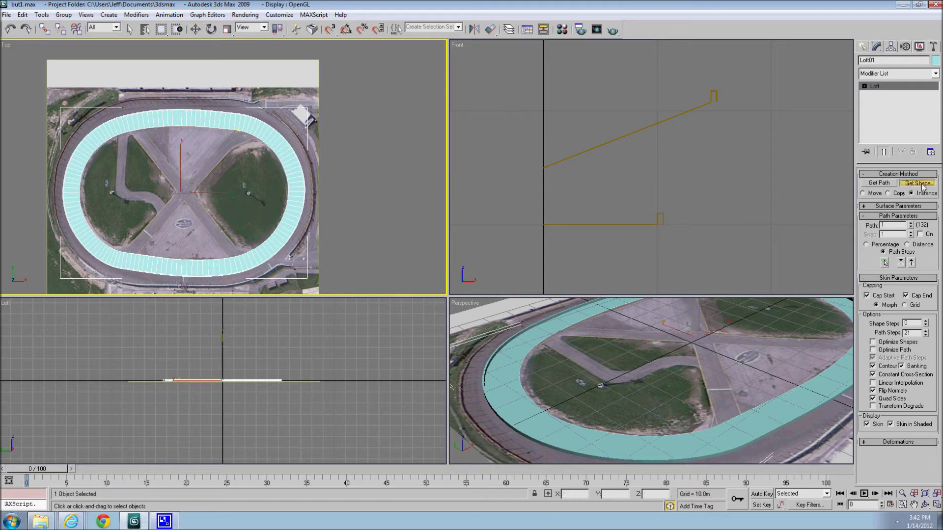
pyautogui.click(617, 222)
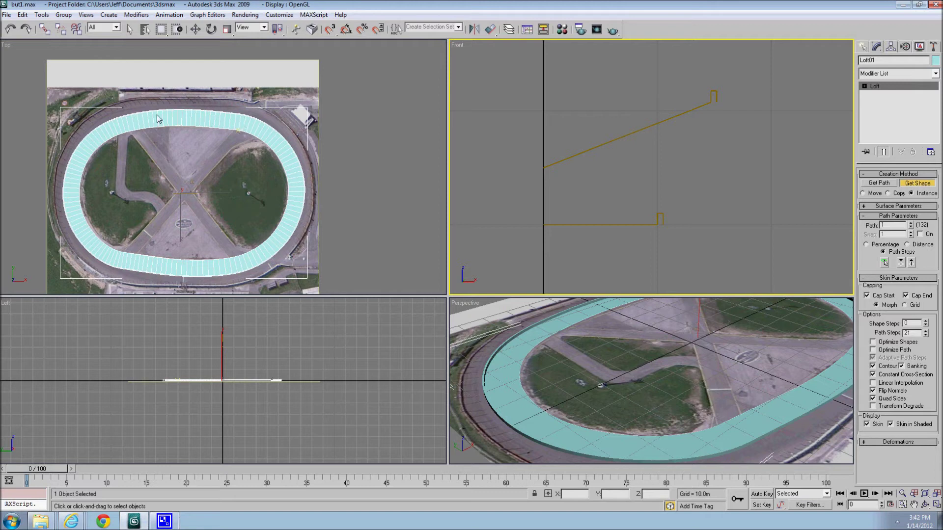
pyautogui.press('w')
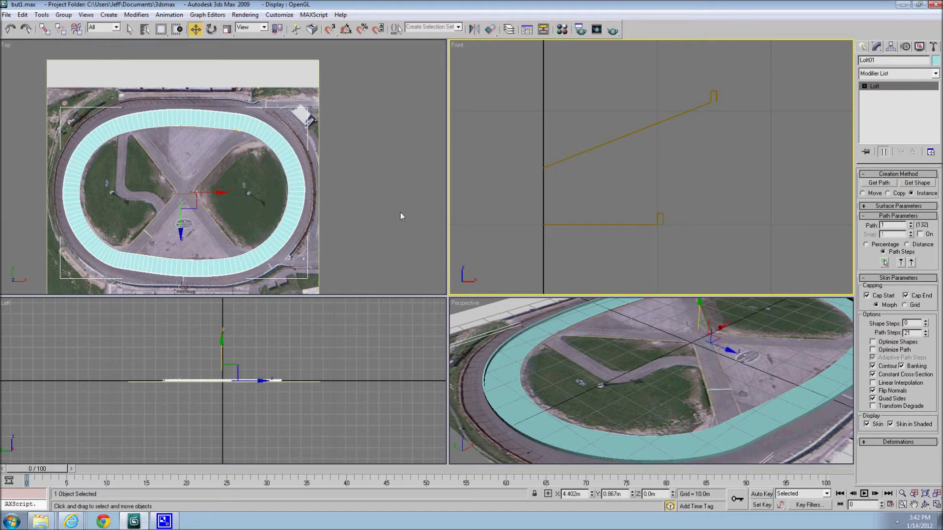
pyautogui.moveTo(401, 216); pyautogui.dragTo(407, 206, button='middle')
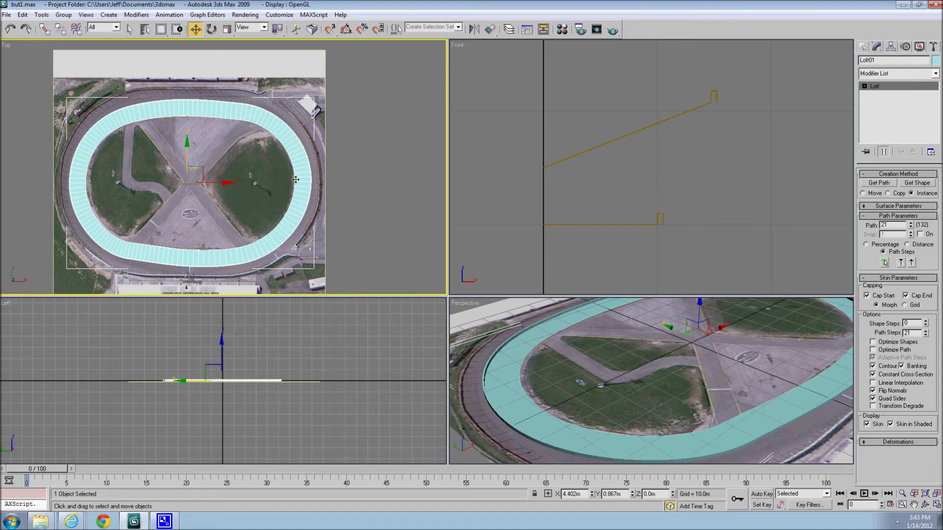
# Step: At path step 21, Get Shape the banked line as the loft's cross-section
pyautogui.click(918, 183)
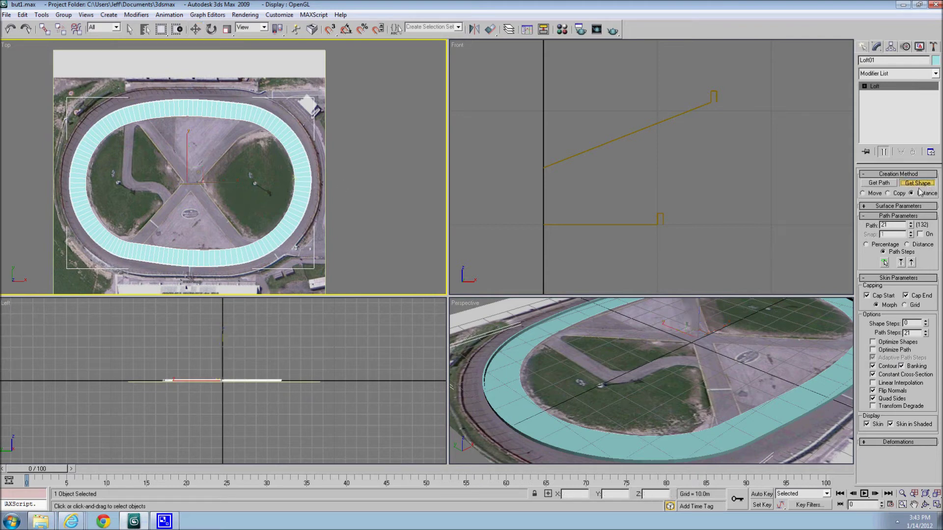
pyautogui.click(596, 151)
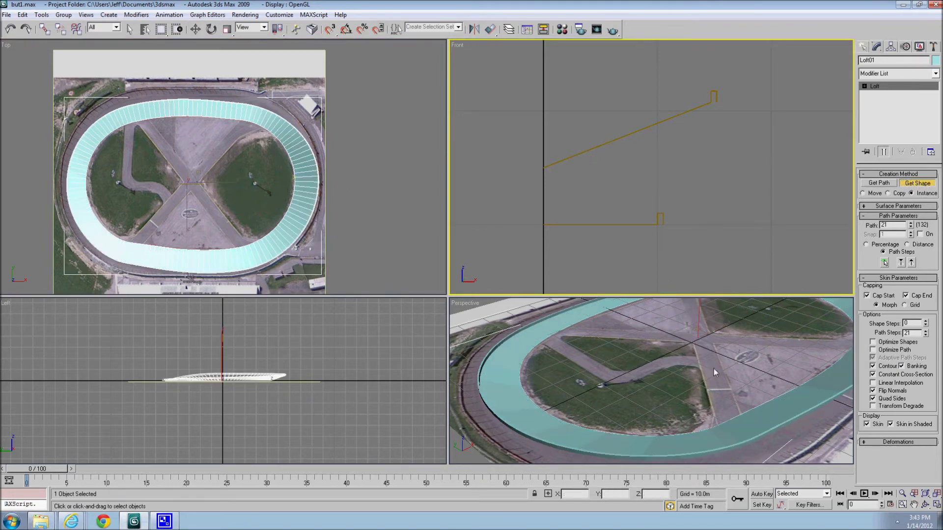
pyautogui.keyDown('alt'); pyautogui.moveTo(714, 369); pyautogui.dragTo(664, 411, button='middle'); pyautogui.keyUp('alt')
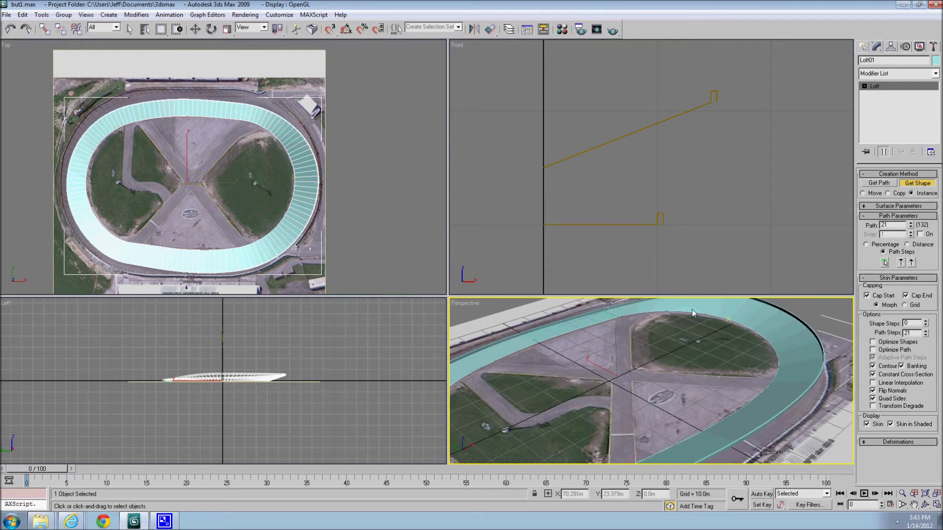
pyautogui.scroll(-5, 745, 388)
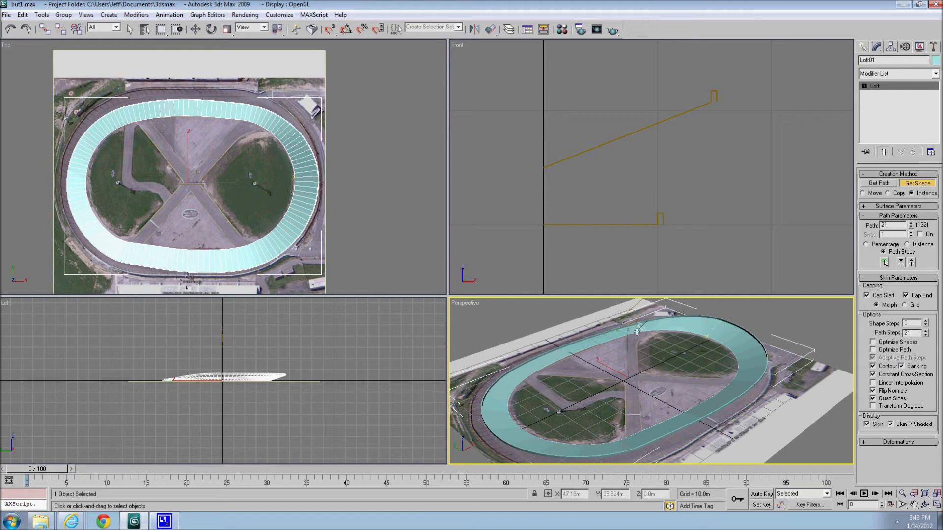
pyautogui.press('w')
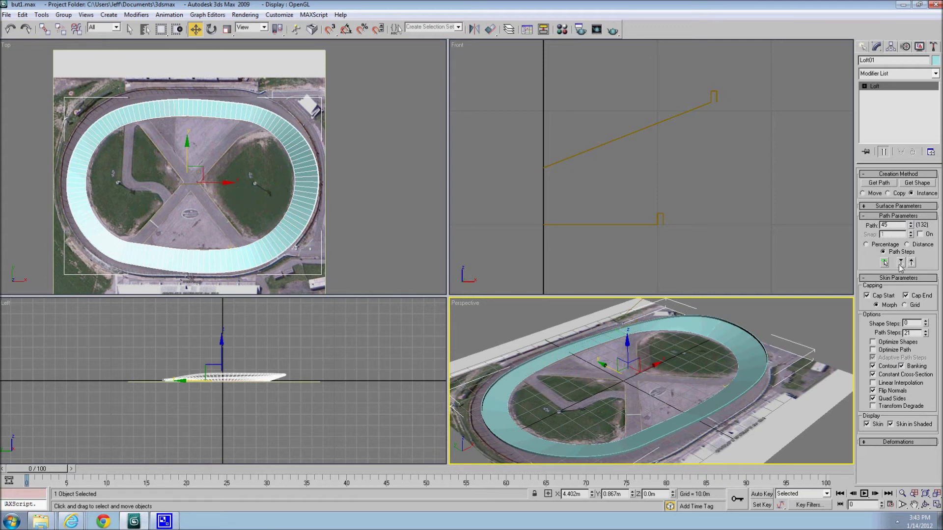
# Step: Place flat or banked cross-sections with Get Shape at path steps 45, 66, 88 and 112
pyautogui.click(917, 183)
pyautogui.click(652, 227)
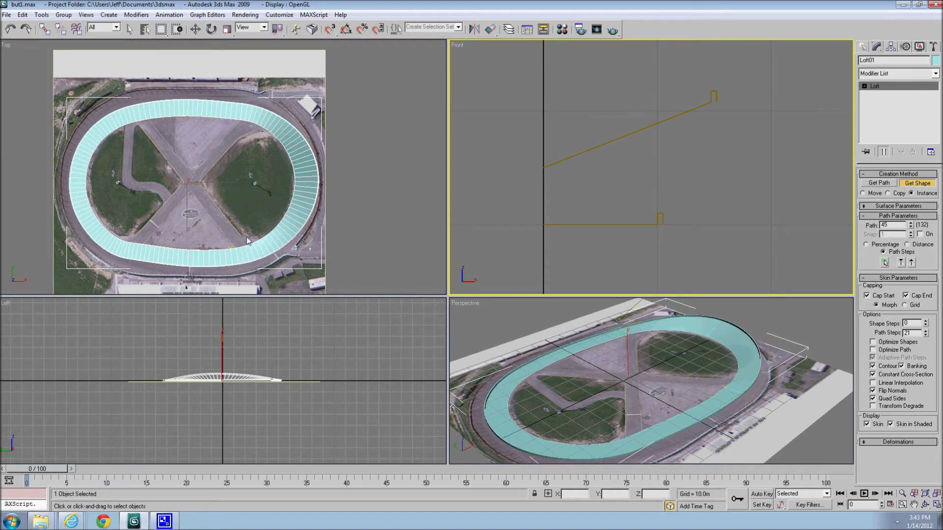
pyautogui.moveTo(250, 241); pyautogui.dragTo(300, 239, button='middle')
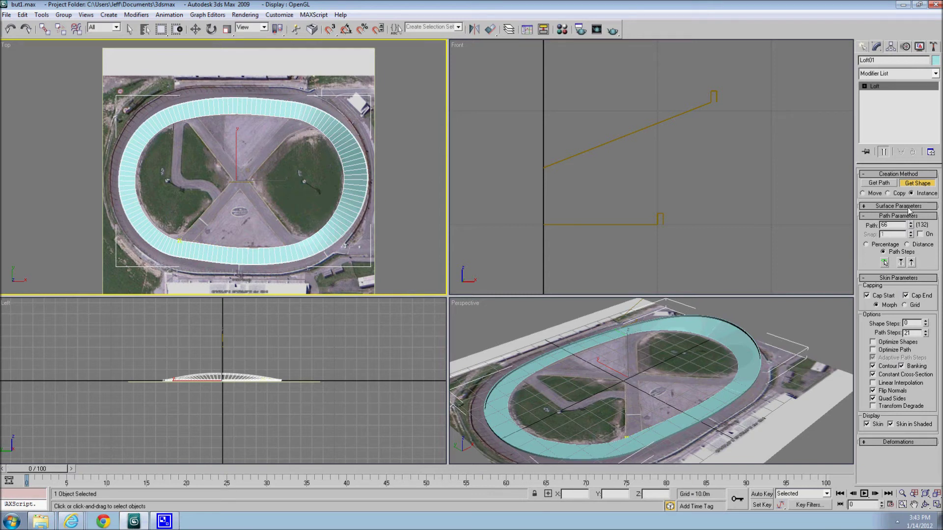
pyautogui.click(632, 221)
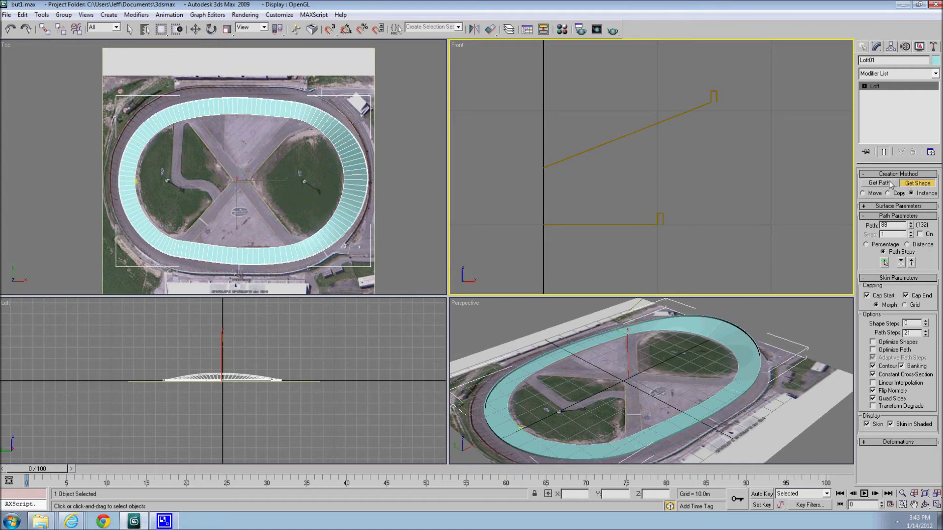
pyautogui.click(639, 126)
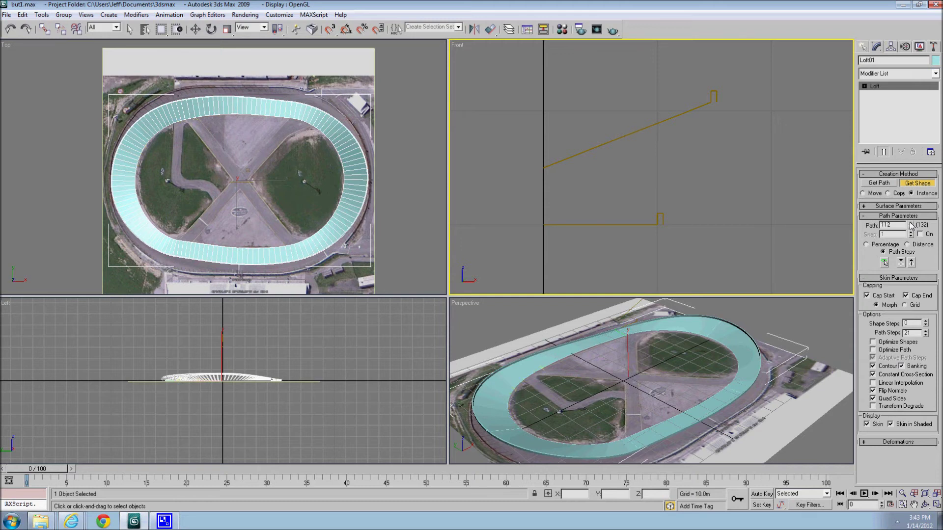
pyautogui.click(597, 221)
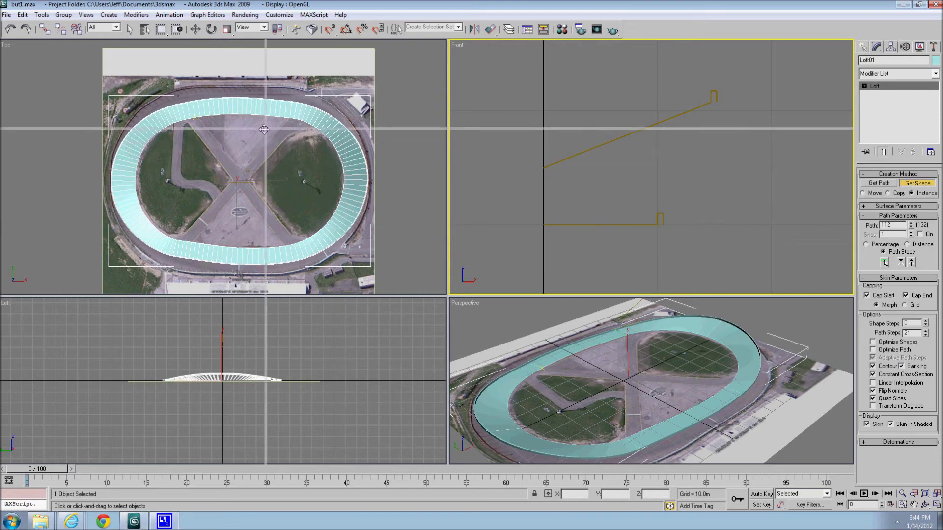
# Step: Enlarge Perspective and orbit to inspect the banked track from low and elevated angles
pyautogui.moveTo(450, 302); pyautogui.dragTo(25, 61)
pyautogui.middleClick(405, 246)
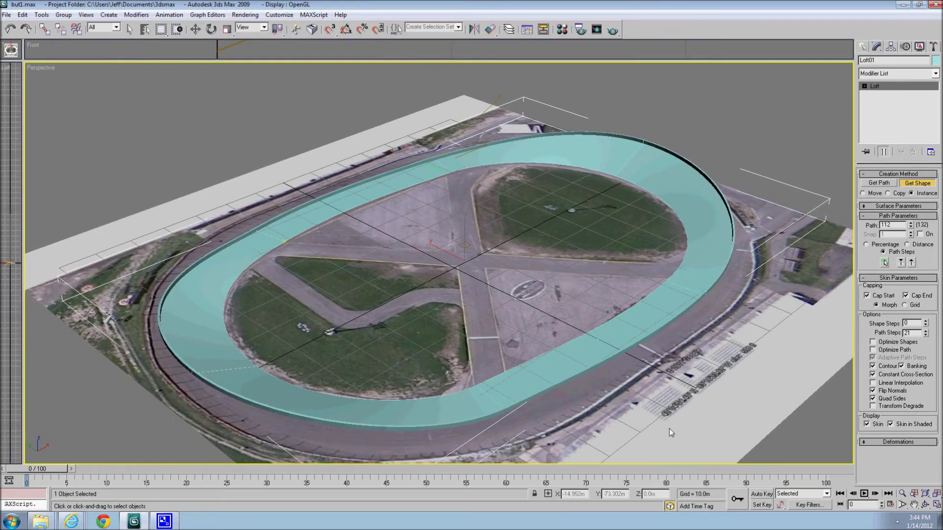
pyautogui.click(926, 505)
pyautogui.moveTo(486, 412)
pyautogui.mouseDown()
pyautogui.moveTo(496, 341)
pyautogui.moveTo(478, 316)
pyautogui.mouseUp()
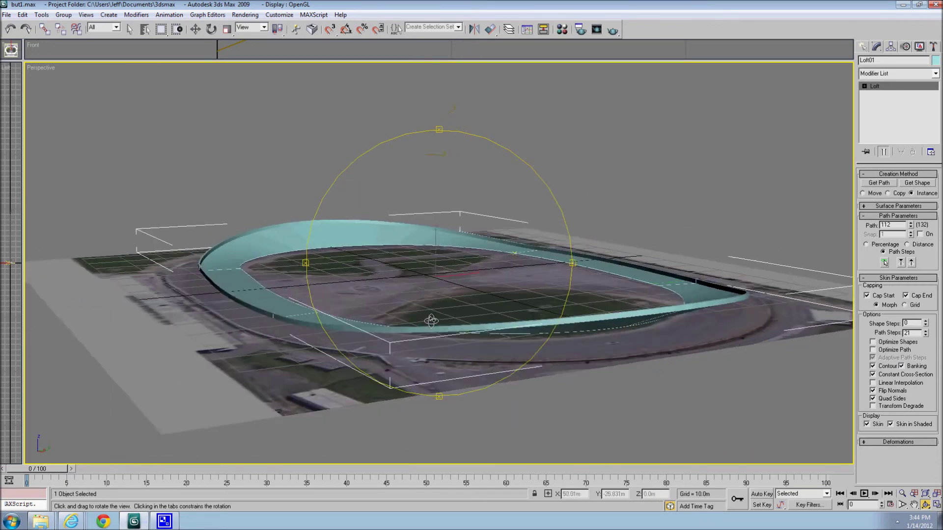
pyautogui.moveTo(478, 315); pyautogui.dragTo(509, 331)
pyautogui.rightClick(509, 331)
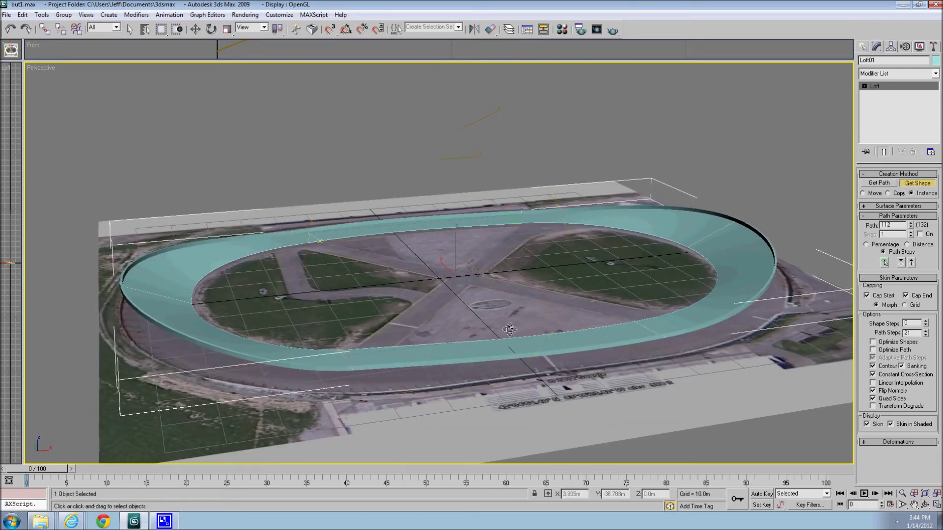
pyautogui.hotkey('alt', 'w')
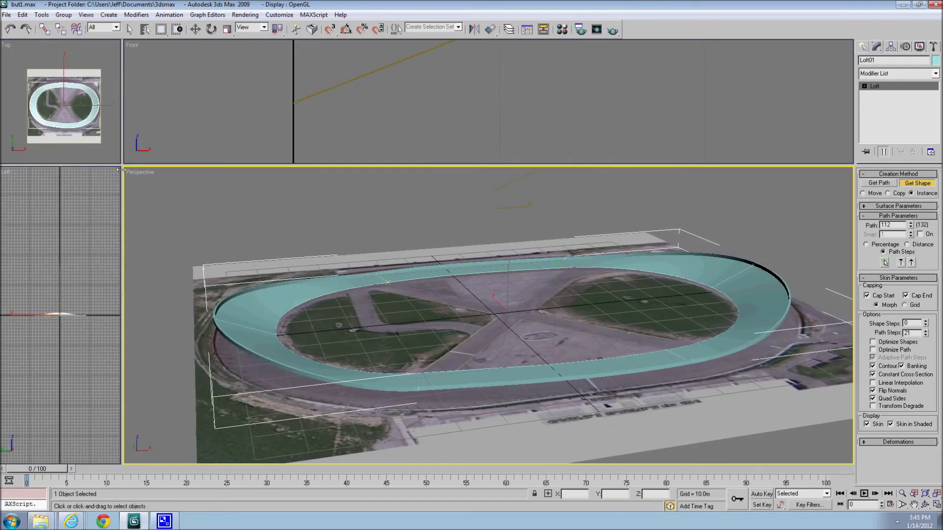
# Step: Stretch the flat profile line's end vertices outward along X in the Front viewport
pyautogui.moveTo(122, 168); pyautogui.dragTo(483, 427)
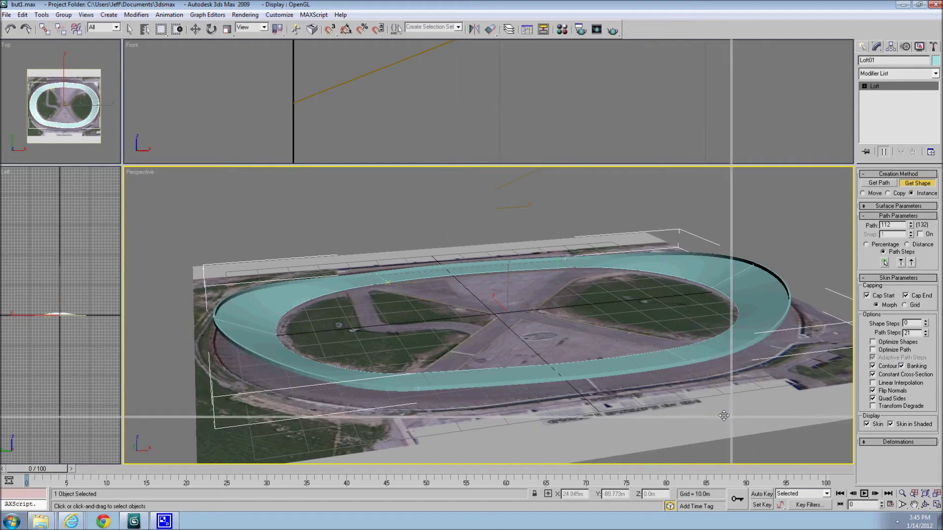
pyautogui.moveTo(483, 430); pyautogui.dragTo(449, 451)
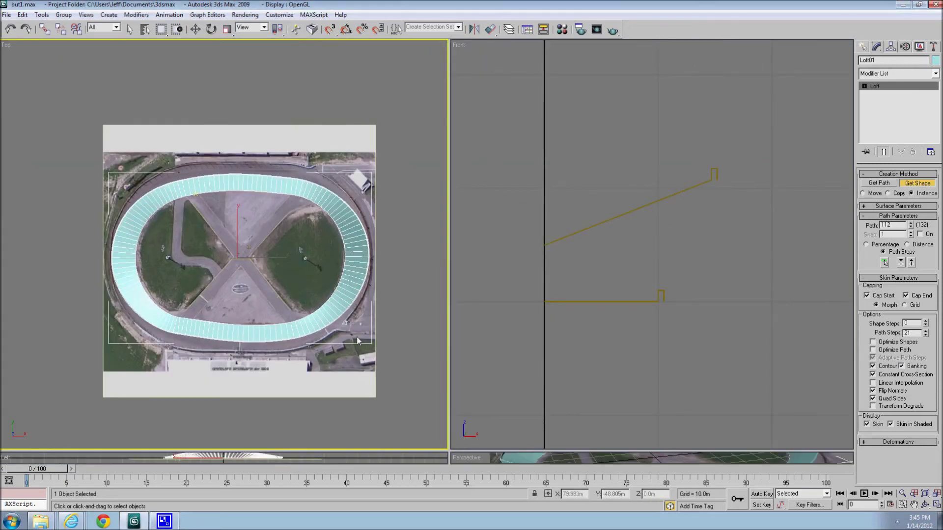
pyautogui.scroll(3, 342, 308)
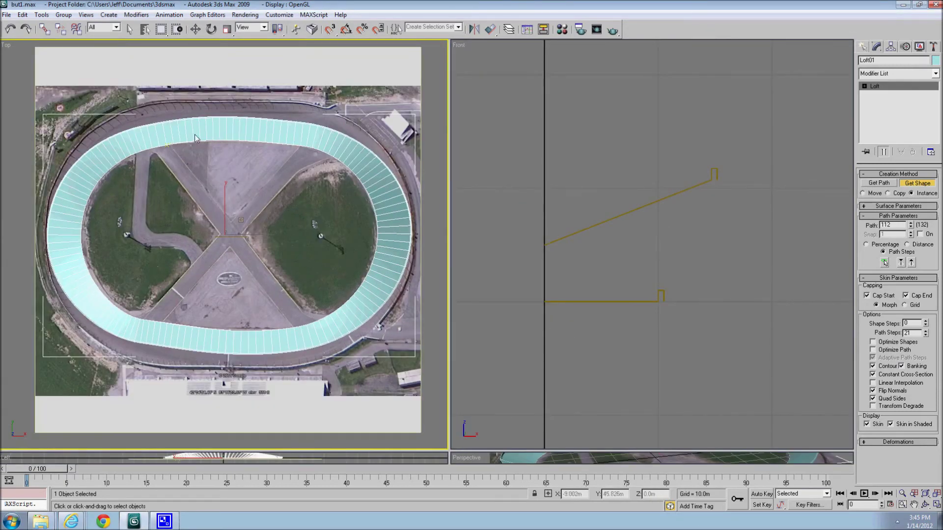
pyautogui.click(195, 29)
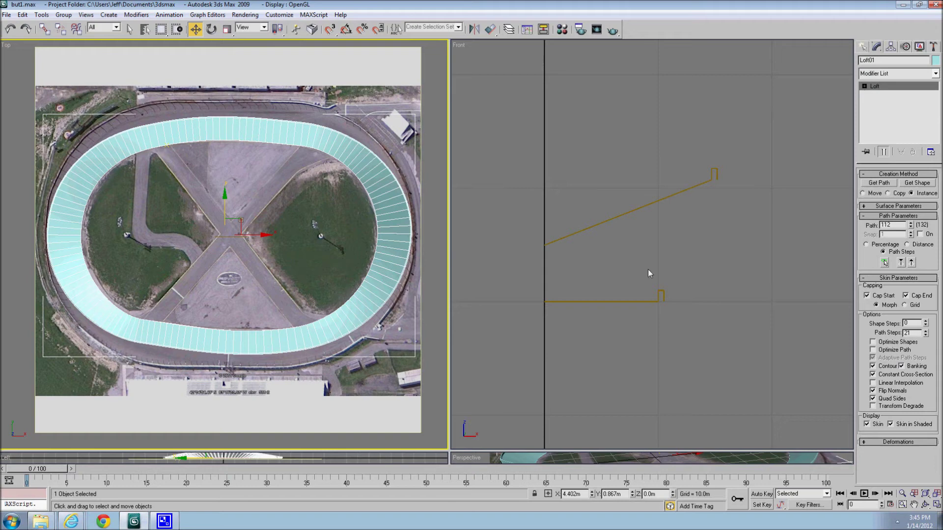
pyautogui.click(661, 299)
pyautogui.click(887, 241)
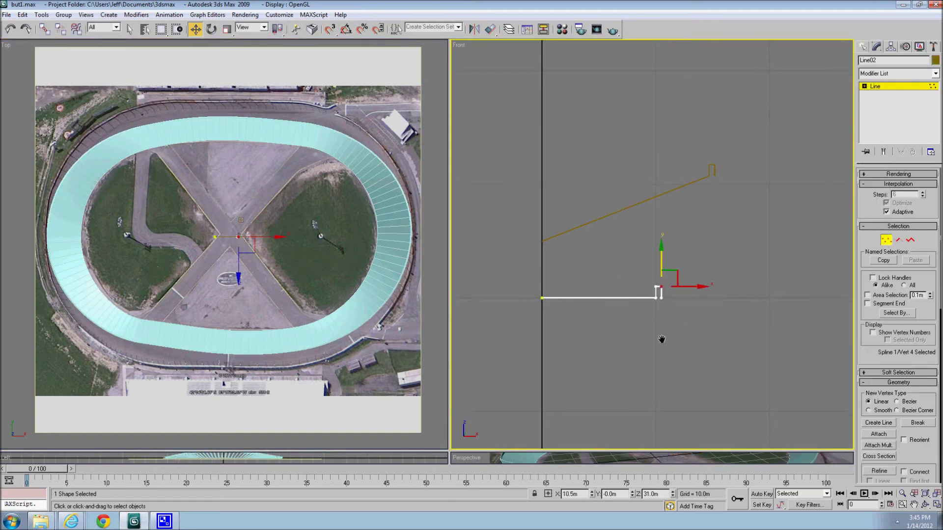
pyautogui.moveTo(704, 328); pyautogui.dragTo(600, 264)
pyautogui.moveTo(684, 293); pyautogui.dragTo(732, 291)
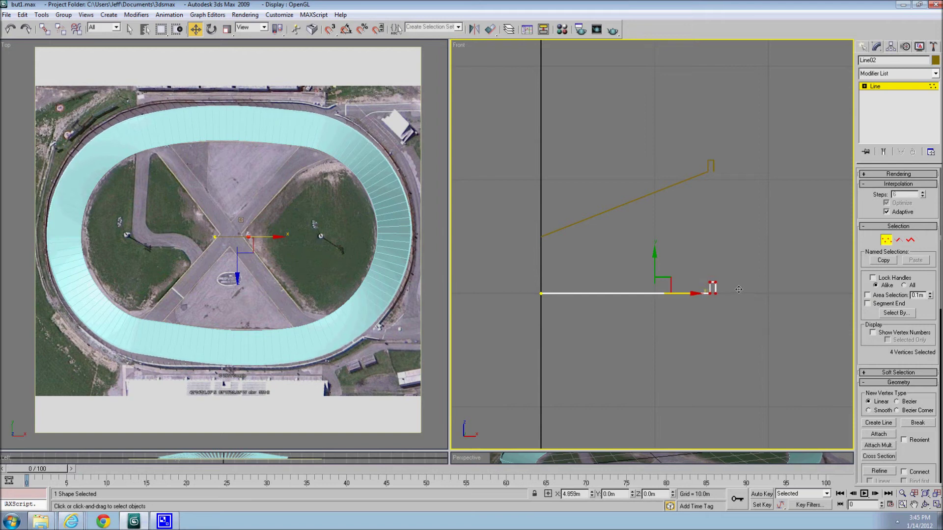
pyautogui.moveTo(732, 291); pyautogui.dragTo(738, 290)
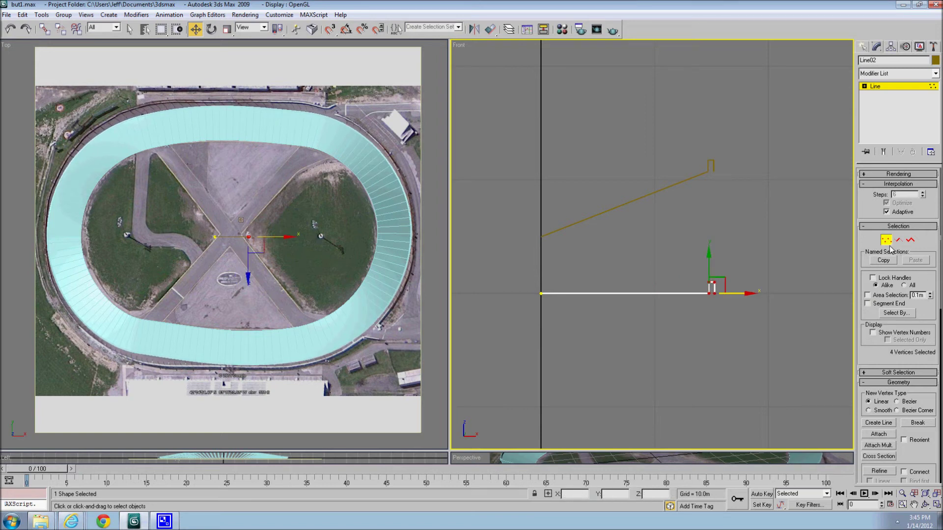
pyautogui.click(650, 195)
# Step: Move the highbank line's outer end vertices up and outward, then leave vertex level
pyautogui.click(887, 241)
pyautogui.click(703, 177)
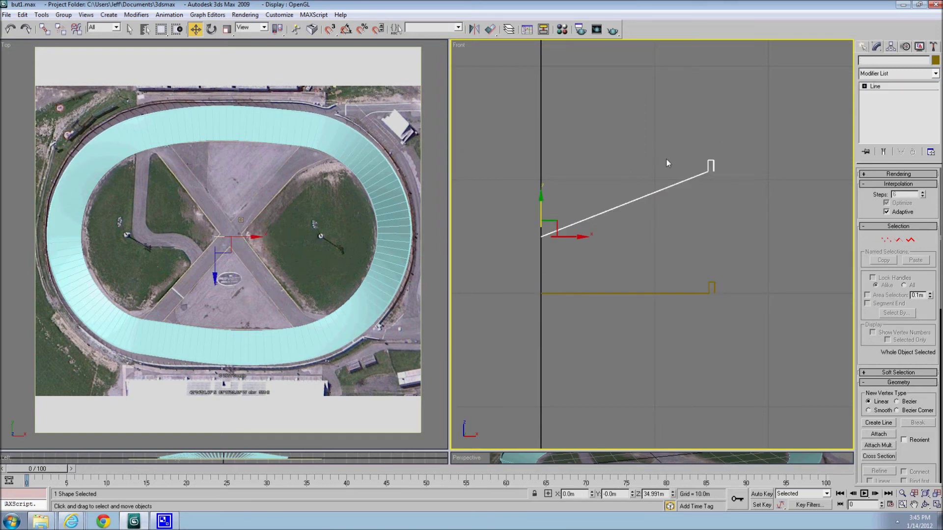
pyautogui.click(887, 240)
pyautogui.moveTo(725, 148); pyautogui.dragTo(725, 173, button='middle')
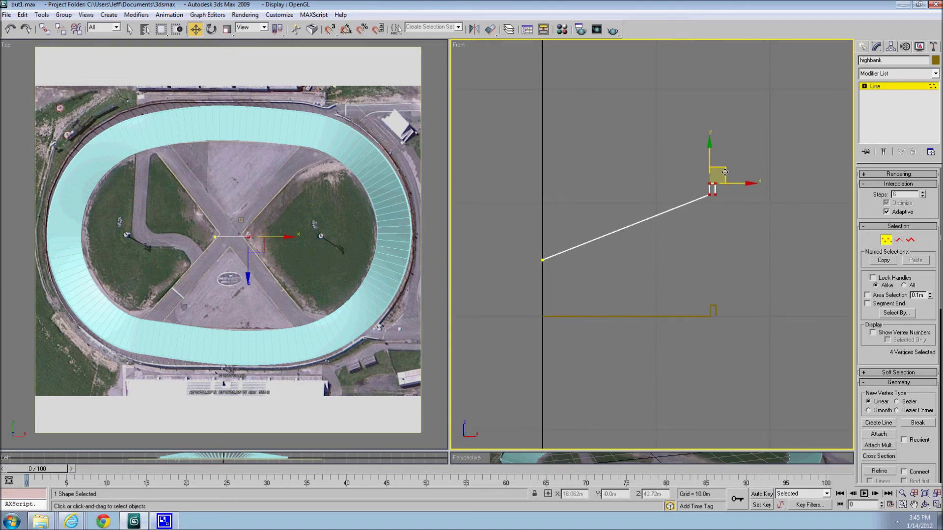
pyautogui.moveTo(724, 173); pyautogui.dragTo(754, 157)
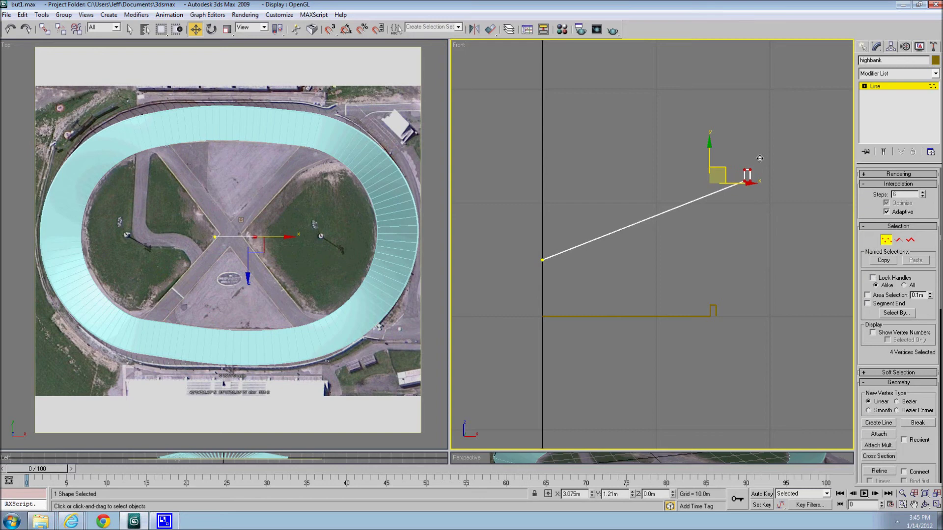
pyautogui.moveTo(754, 157); pyautogui.dragTo(754, 157)
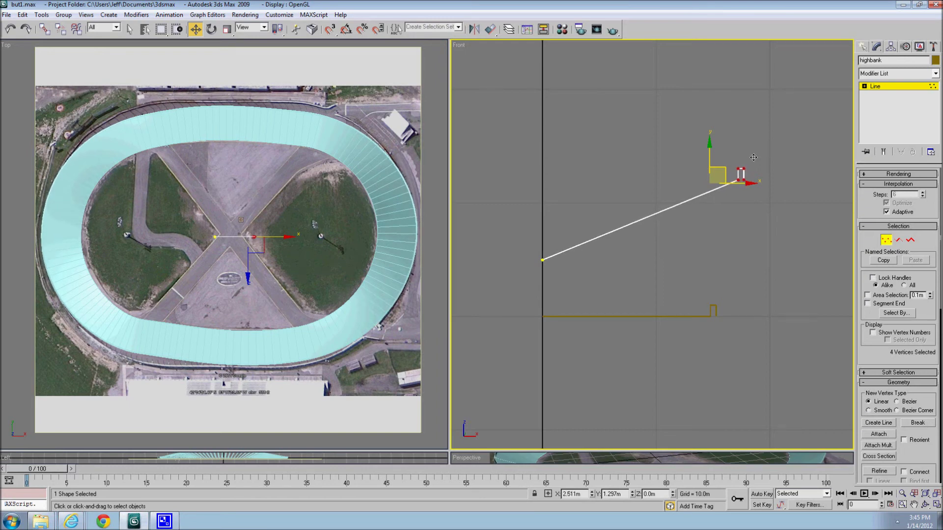
pyautogui.click(886, 241)
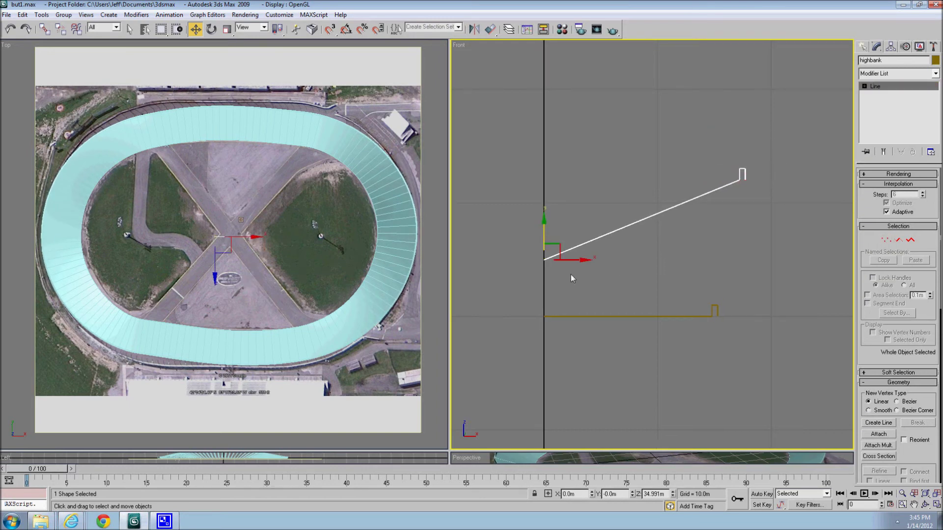
pyautogui.moveTo(570, 276); pyautogui.dragTo(604, 281, button='middle')
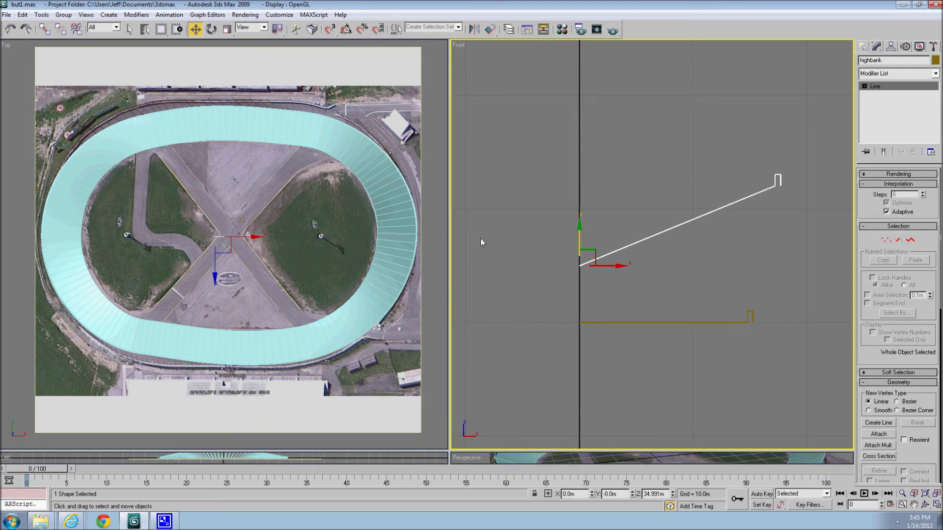
pyautogui.scroll(-2, 558, 235)
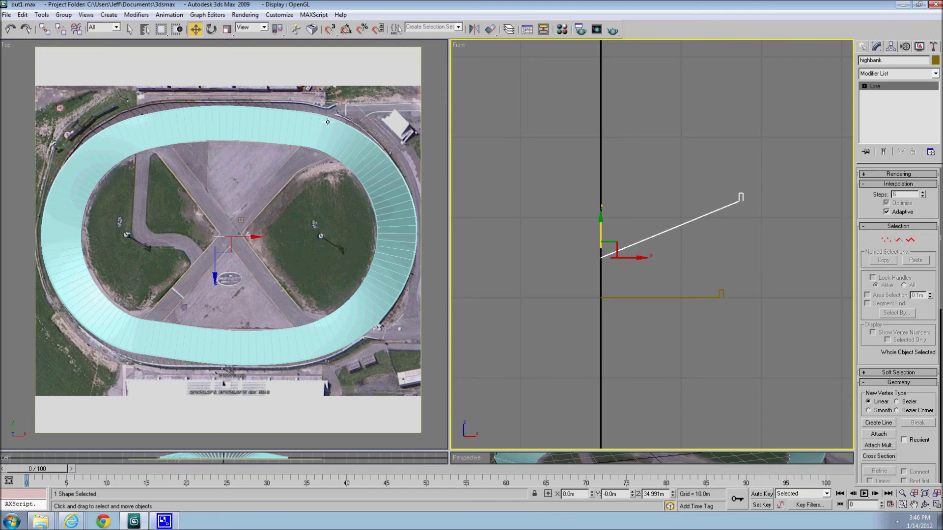
pyautogui.moveTo(105, 333); pyautogui.dragTo(225, 280, button='middle')
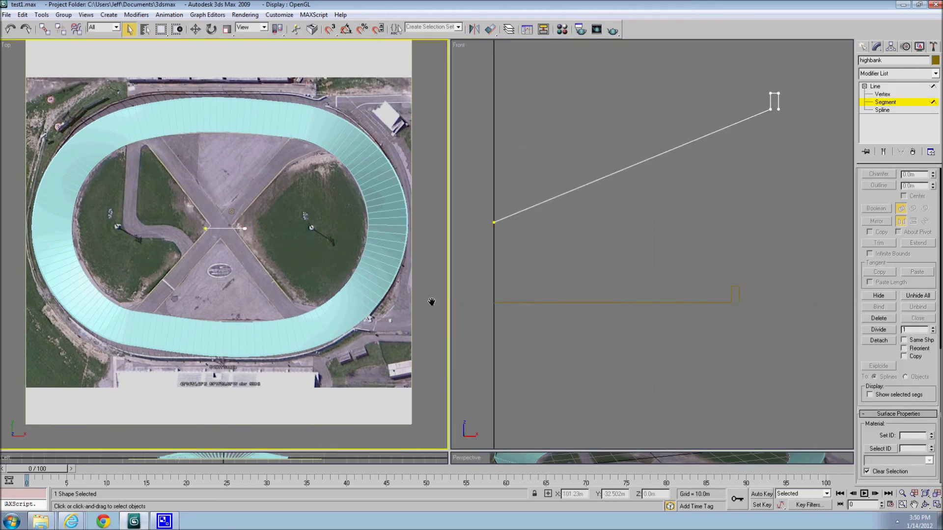
pyautogui.scroll(3, 432, 303)
# Step: Enable Show Map in Viewport for the regedtrack sub-material so the dirt texture covers the track
pyautogui.moveTo(433, 302); pyautogui.dragTo(388, 304, button='middle')
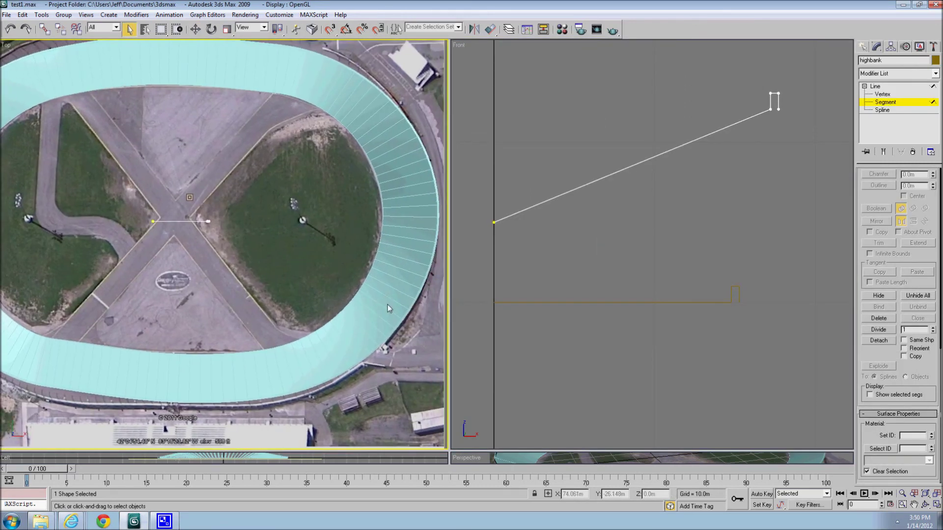
pyautogui.press('m')
pyautogui.click(388, 255)
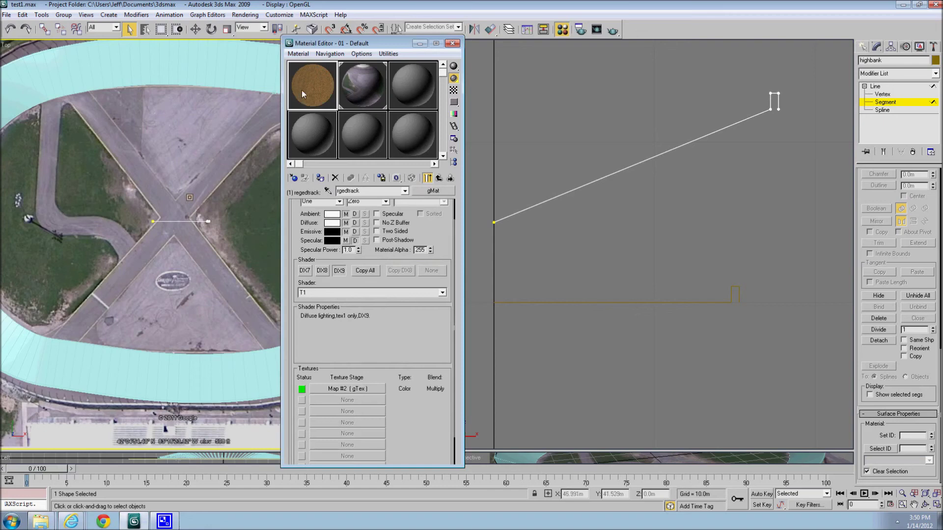
pyautogui.click(453, 43)
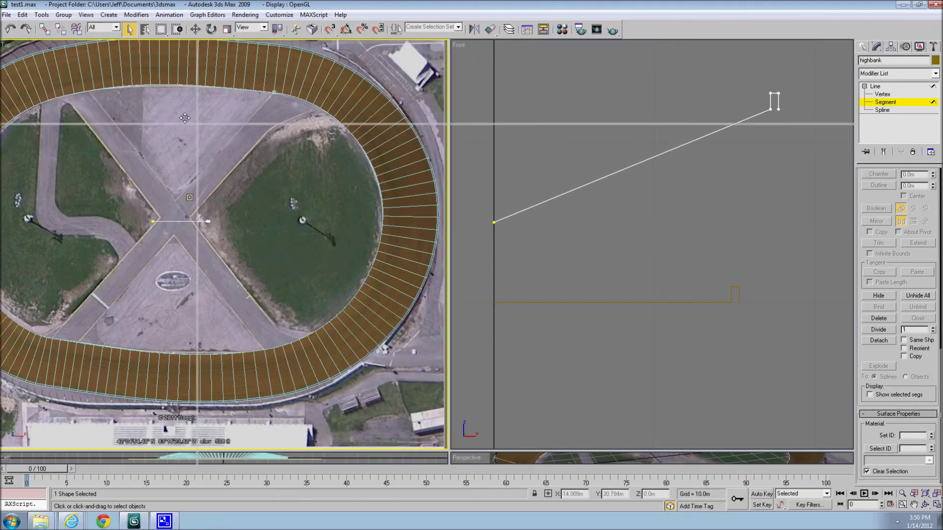
pyautogui.moveTo(448, 451); pyautogui.dragTo(83, 72)
pyautogui.scroll(3, 662, 280)
pyautogui.click(631, 259)
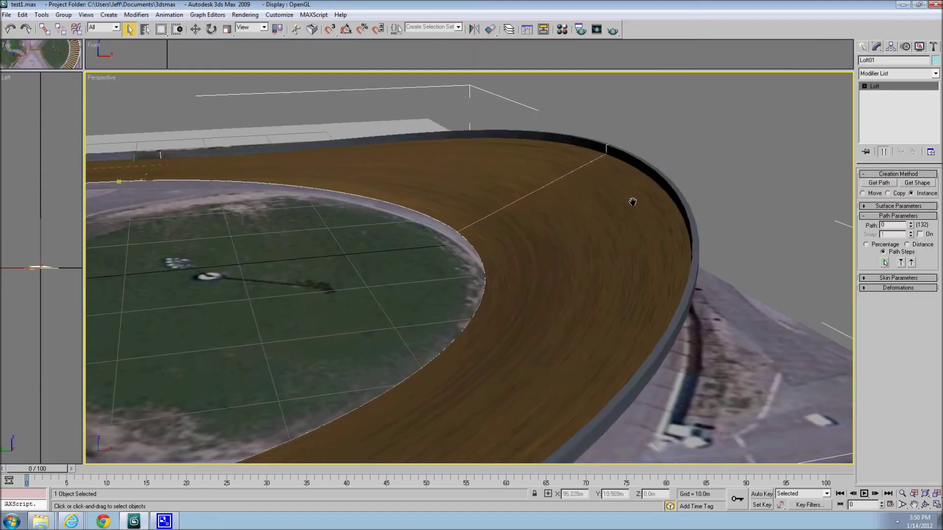
pyautogui.scroll(-2, 628, 222)
pyautogui.scroll(2, 625, 218)
pyautogui.scroll(1, 625, 218)
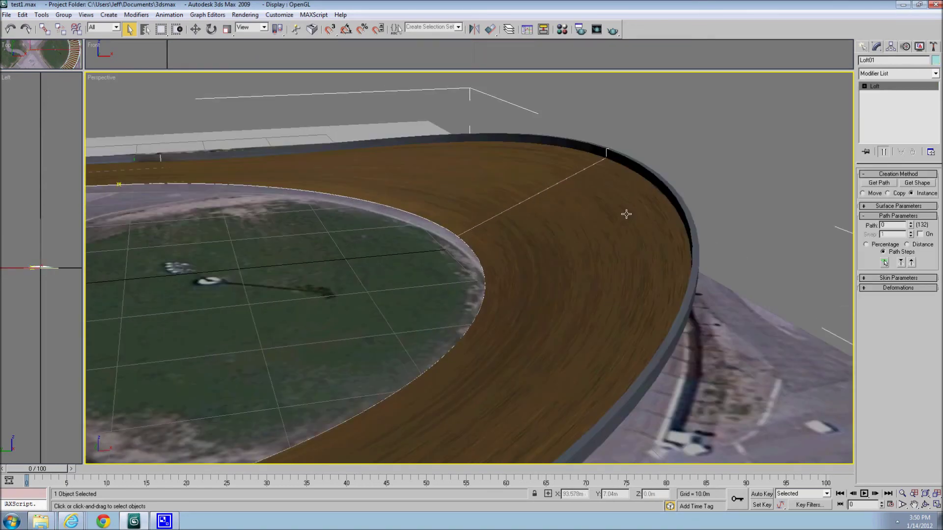
# Step: Convert Loft01 to Editable Poly, enter Polygon level and show Edged Faces
pyautogui.rightClick(626, 215)
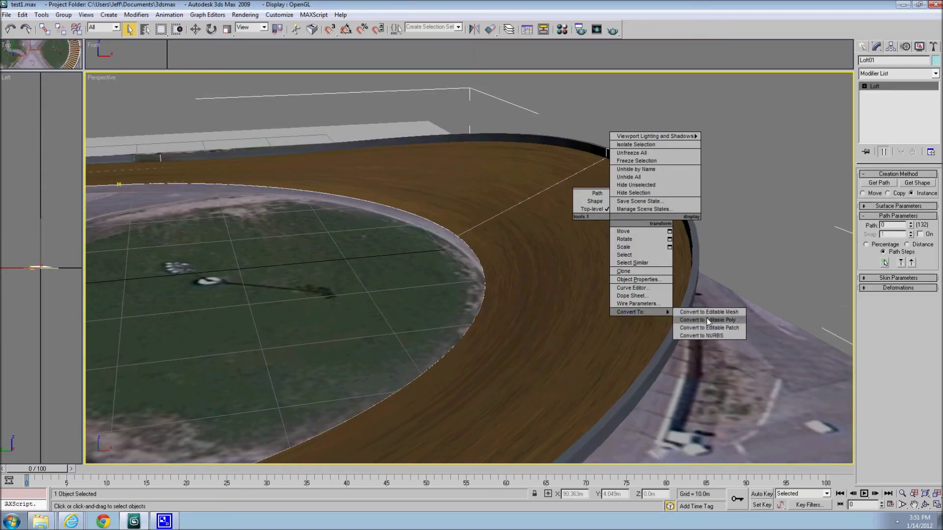
pyautogui.click(707, 318)
pyautogui.press('4')
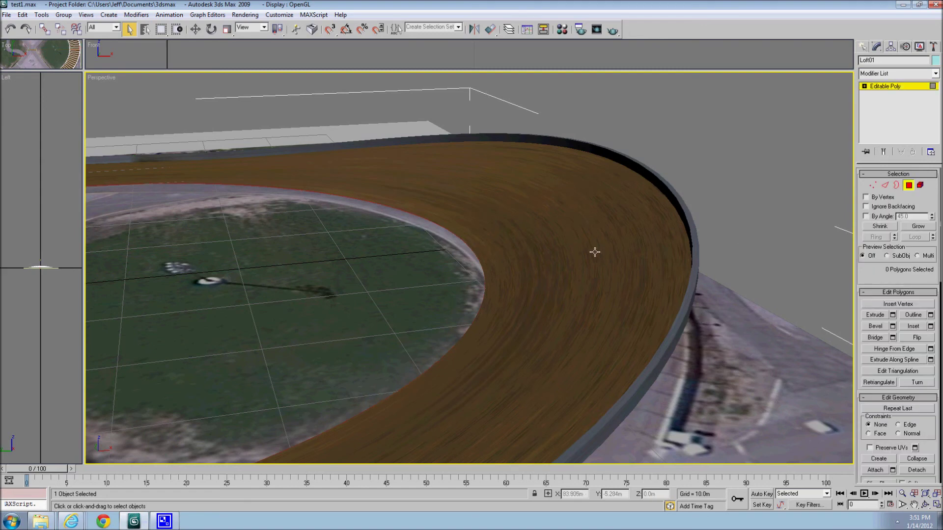
pyautogui.click(595, 252)
pyautogui.rightClick(101, 78)
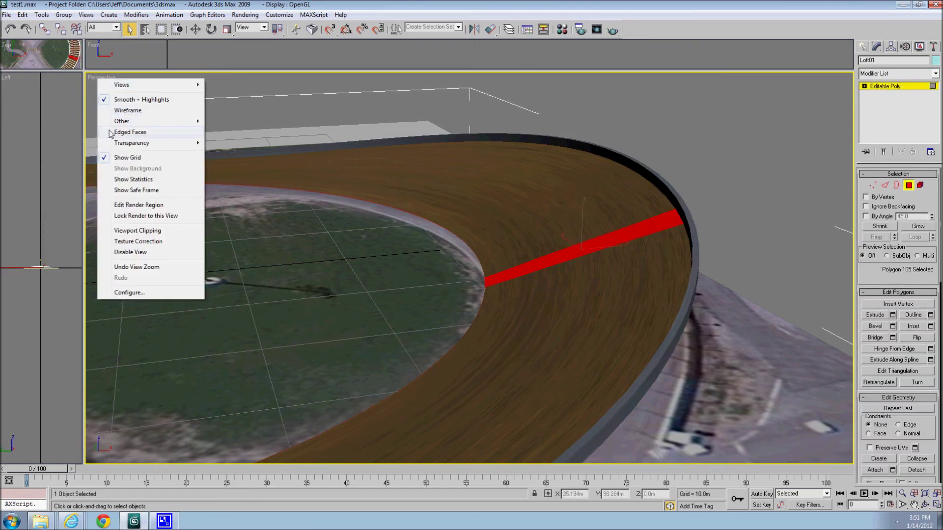
pyautogui.click(131, 132)
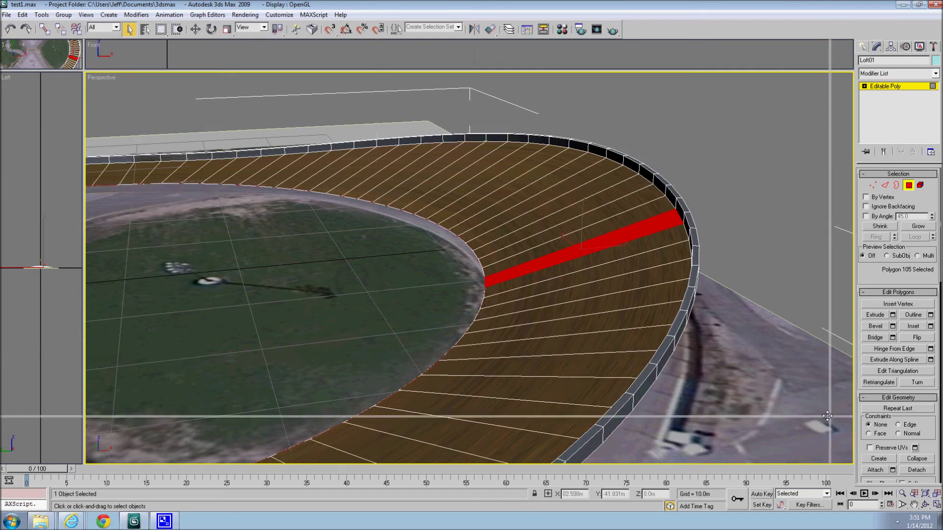
pyautogui.moveTo(87, 74); pyautogui.dragTo(827, 416)
pyautogui.moveTo(356, 48); pyautogui.dragTo(425, 204, button='middle')
pyautogui.scroll(-2, 425, 205)
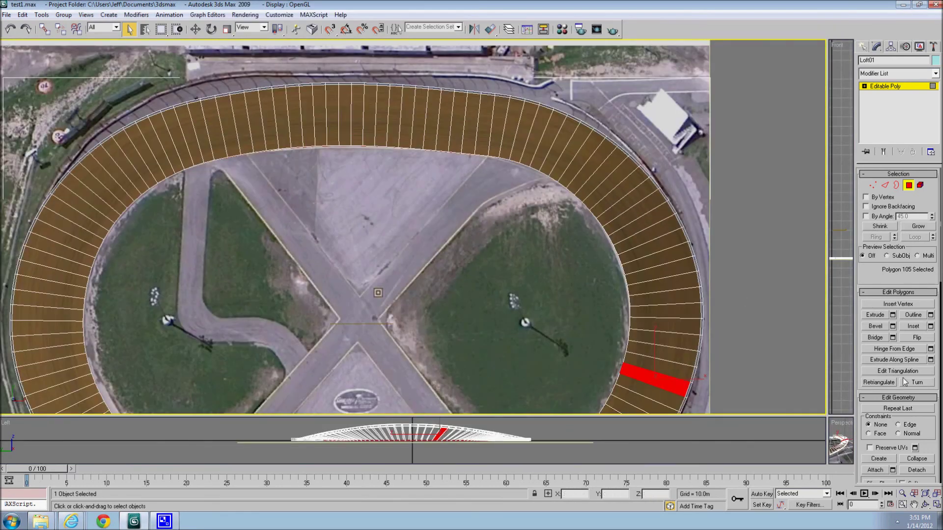
pyautogui.scroll(-5, 930, 438)
# Step: Select all material ID 1 polygons and add a UVW XForm modifier
pyautogui.click(880, 407)
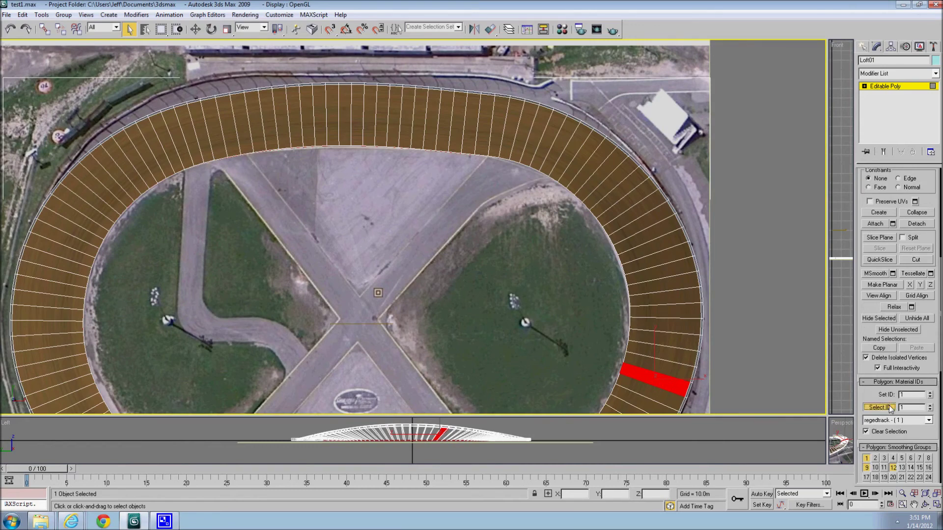
pyautogui.moveTo(355, 159); pyautogui.dragTo(363, 252, button='middle')
pyautogui.scroll(2, 364, 252)
pyautogui.click(137, 15)
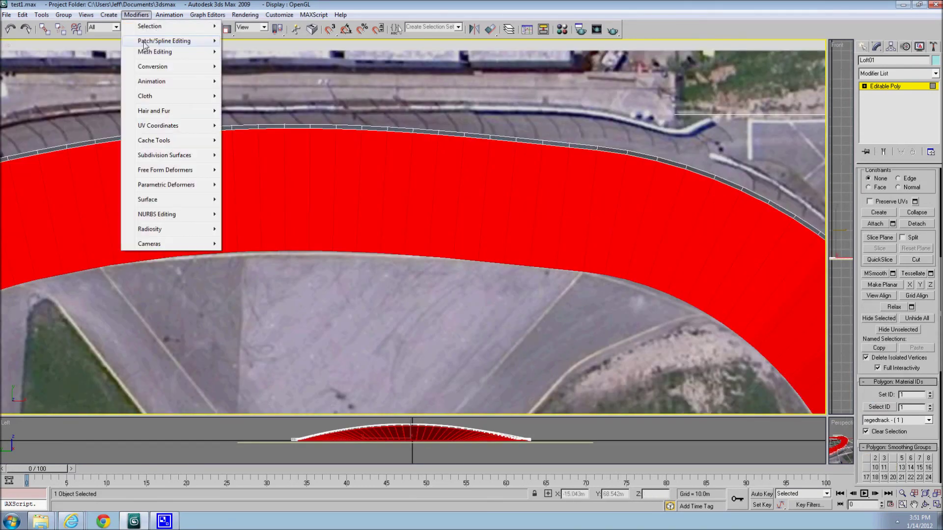
pyautogui.moveTo(158, 125)
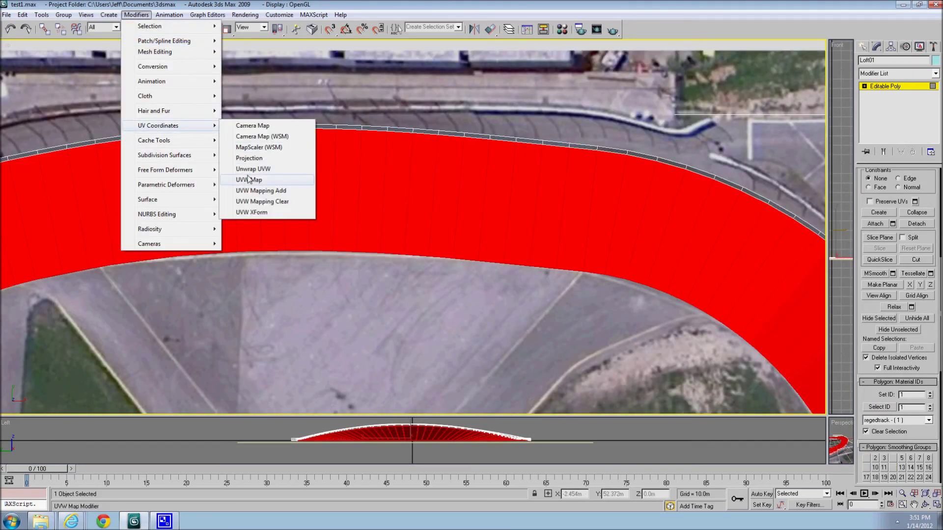
pyautogui.click(251, 212)
pyautogui.moveTo(568, 246); pyautogui.dragTo(617, 244, button='middle')
pyautogui.scroll(1, 617, 243)
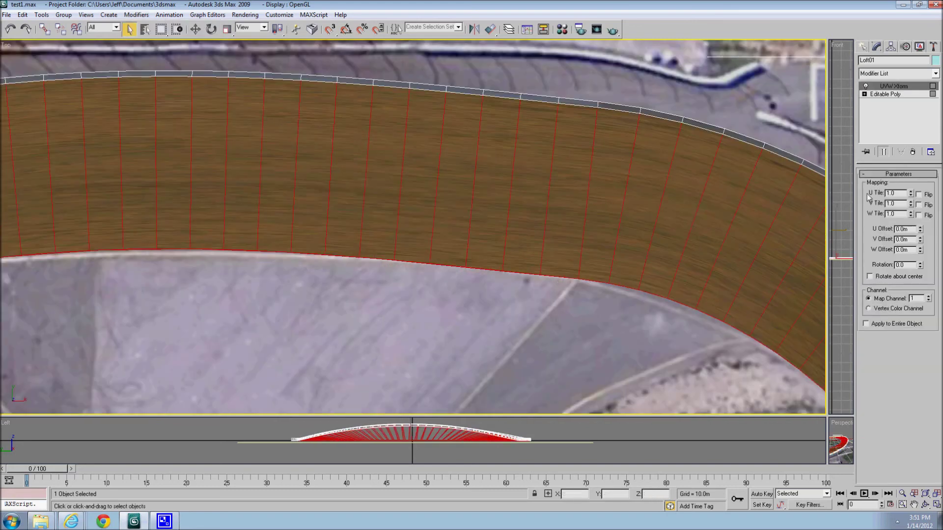
# Step: Keep U Tile at 1.0 and set V Tile to 10 so the texture repeats along the track
pyautogui.doubleClick(896, 193)
pyautogui.write('10')
pyautogui.press('Return')
pyautogui.write('1')
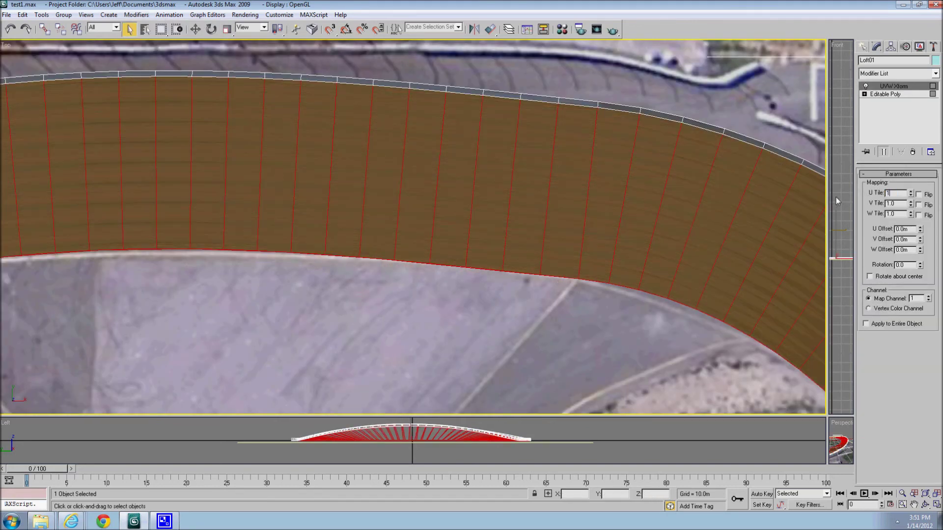
pyautogui.press('Return')
pyautogui.press('Tab')
pyautogui.write('10')
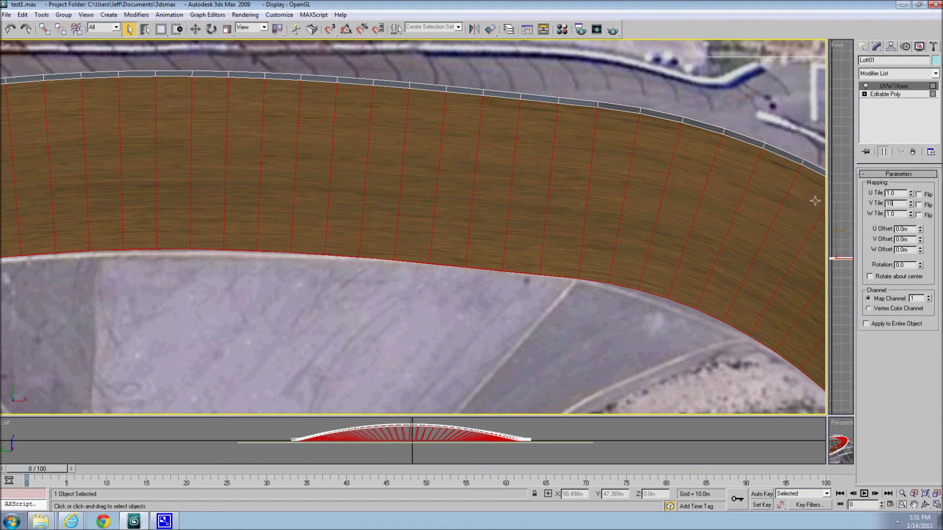
pyautogui.press('Return')
pyautogui.moveTo(815, 201)
pyautogui.mouseDown(button='middle')
pyautogui.moveTo(703, 242)
pyautogui.moveTo(331, 153)
pyautogui.moveTo(601, 295)
pyautogui.mouseUp(button='middle')
pyautogui.scroll(2, 307, 169)
pyautogui.scroll(2, 308, 171)
pyautogui.scroll(-2, 594, 311)
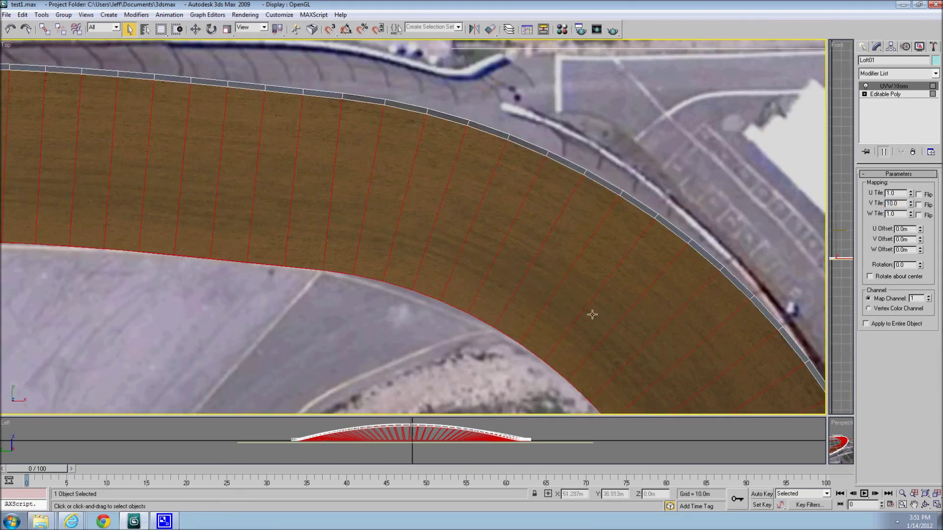
pyautogui.moveTo(827, 415); pyautogui.dragTo(265, 65)
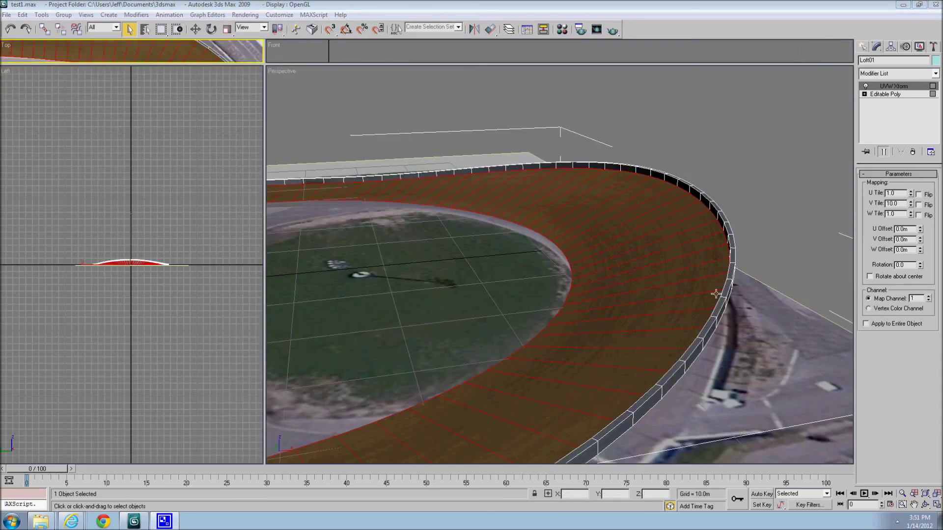
pyautogui.scroll(2, 681, 361)
pyautogui.scroll(2, 681, 361)
pyautogui.scroll(-2, 681, 362)
pyautogui.scroll(-2, 628, 305)
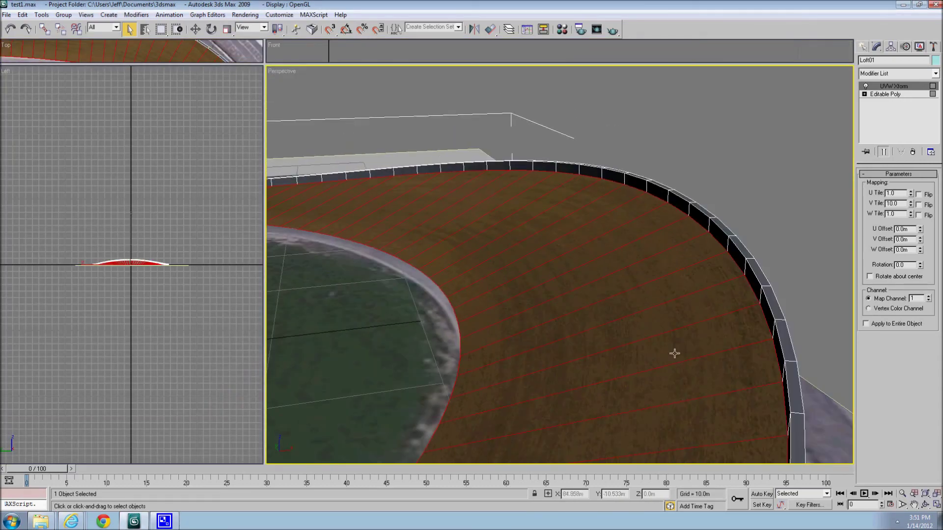
pyautogui.click(924, 504)
pyautogui.moveTo(515, 272)
pyautogui.mouseDown()
pyautogui.moveTo(733, 286)
pyautogui.moveTo(506, 275)
pyautogui.moveTo(580, 280)
pyautogui.moveTo(581, 291)
pyautogui.moveTo(535, 280)
pyautogui.mouseUp()
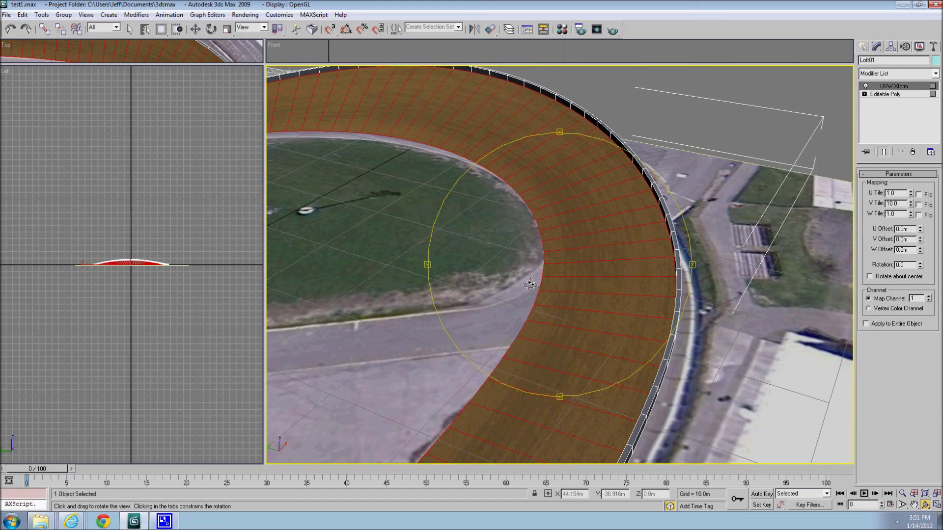
pyautogui.rightClick(563, 230)
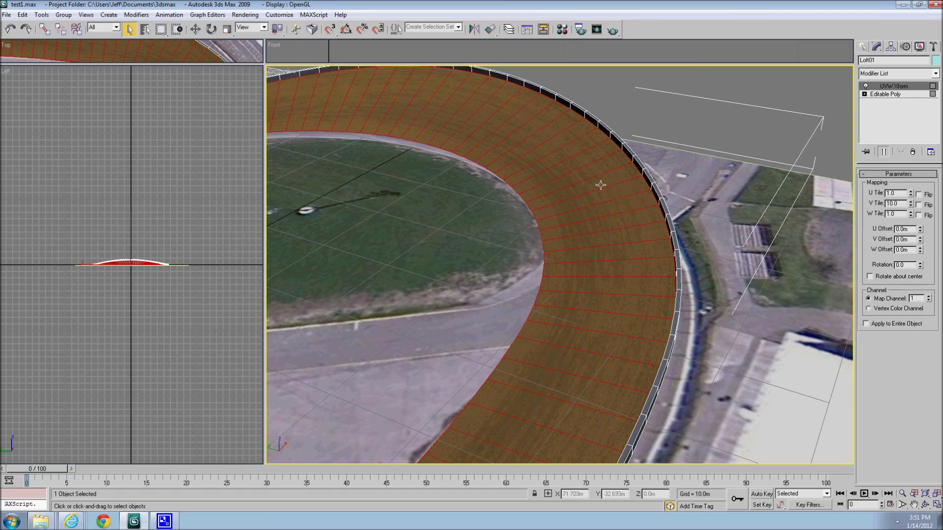
pyautogui.scroll(-3, 609, 182)
pyautogui.keyDown('alt'); pyautogui.moveTo(609, 181); pyautogui.dragTo(566, 341, button='middle'); pyautogui.keyUp('alt')
pyautogui.scroll(5, 588, 238)
pyautogui.scroll(3, 566, 342)
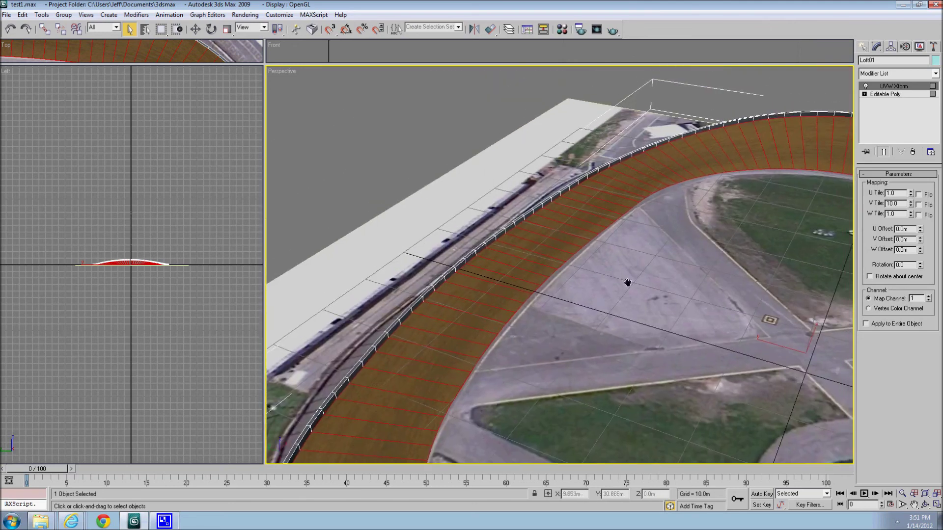
pyautogui.scroll(3, 626, 280)
pyautogui.click(924, 505)
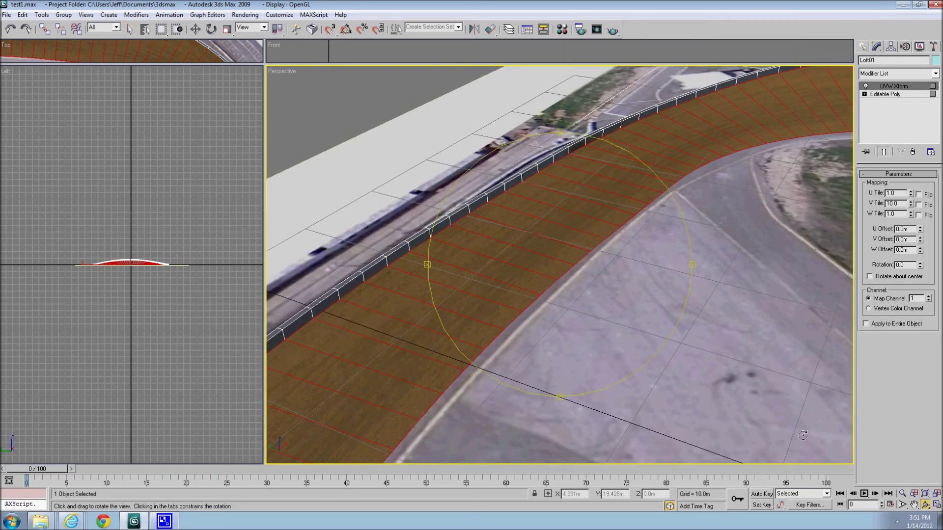
pyautogui.moveTo(537, 289)
pyautogui.mouseDown()
pyautogui.moveTo(469, 314)
pyautogui.moveTo(483, 302)
pyautogui.moveTo(526, 305)
pyautogui.moveTo(426, 284)
pyautogui.moveTo(562, 305)
pyautogui.mouseUp()
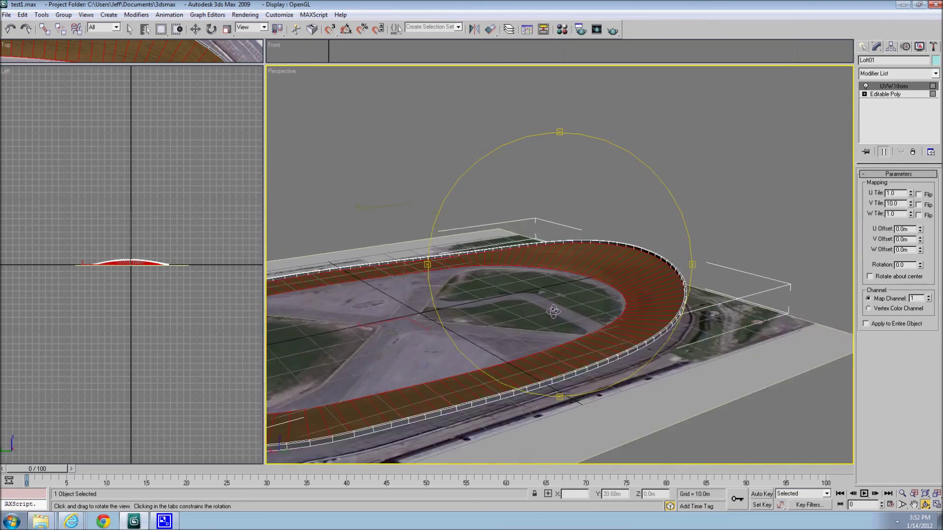